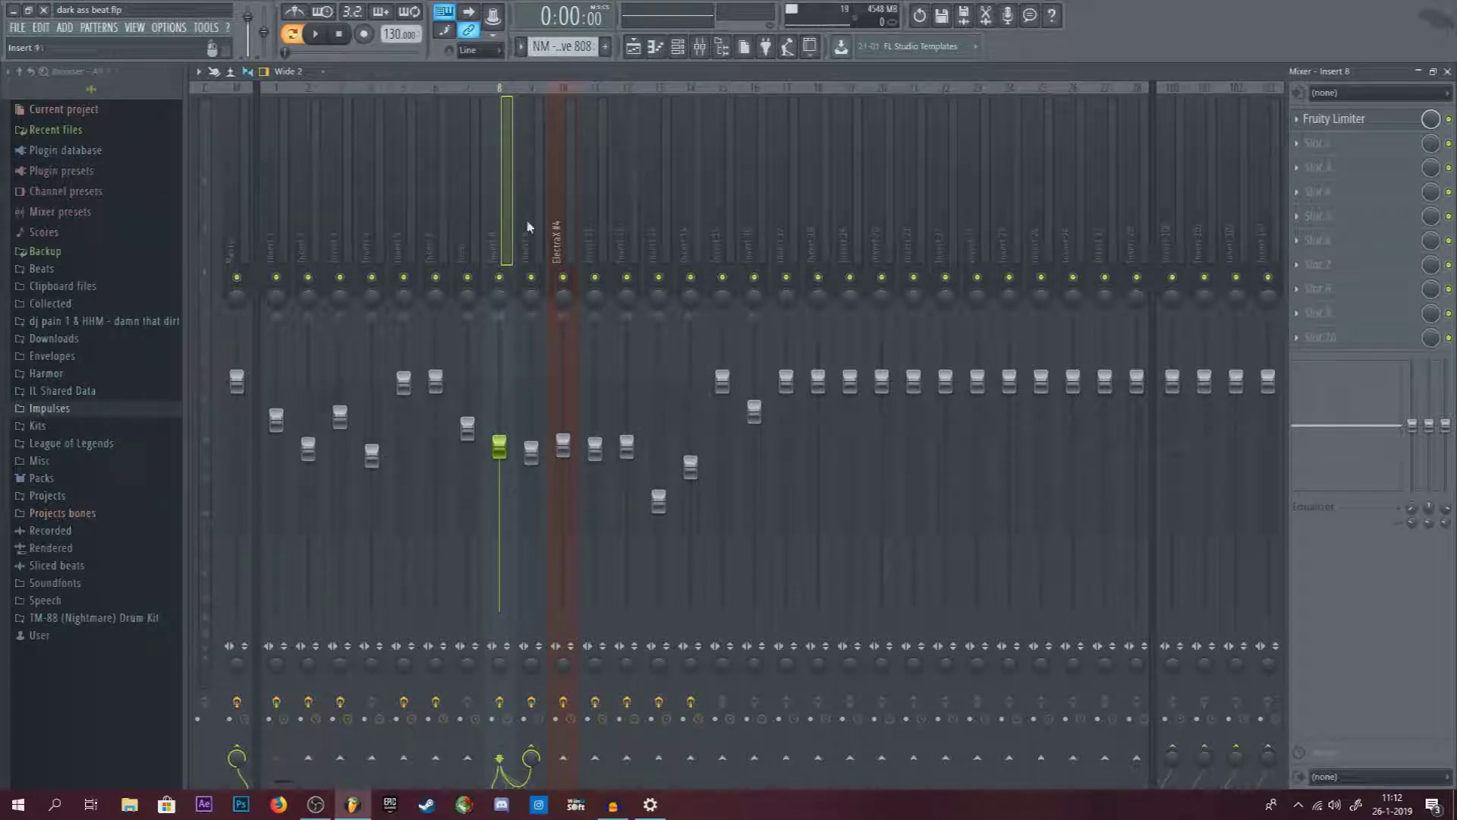
left_click(529, 227)
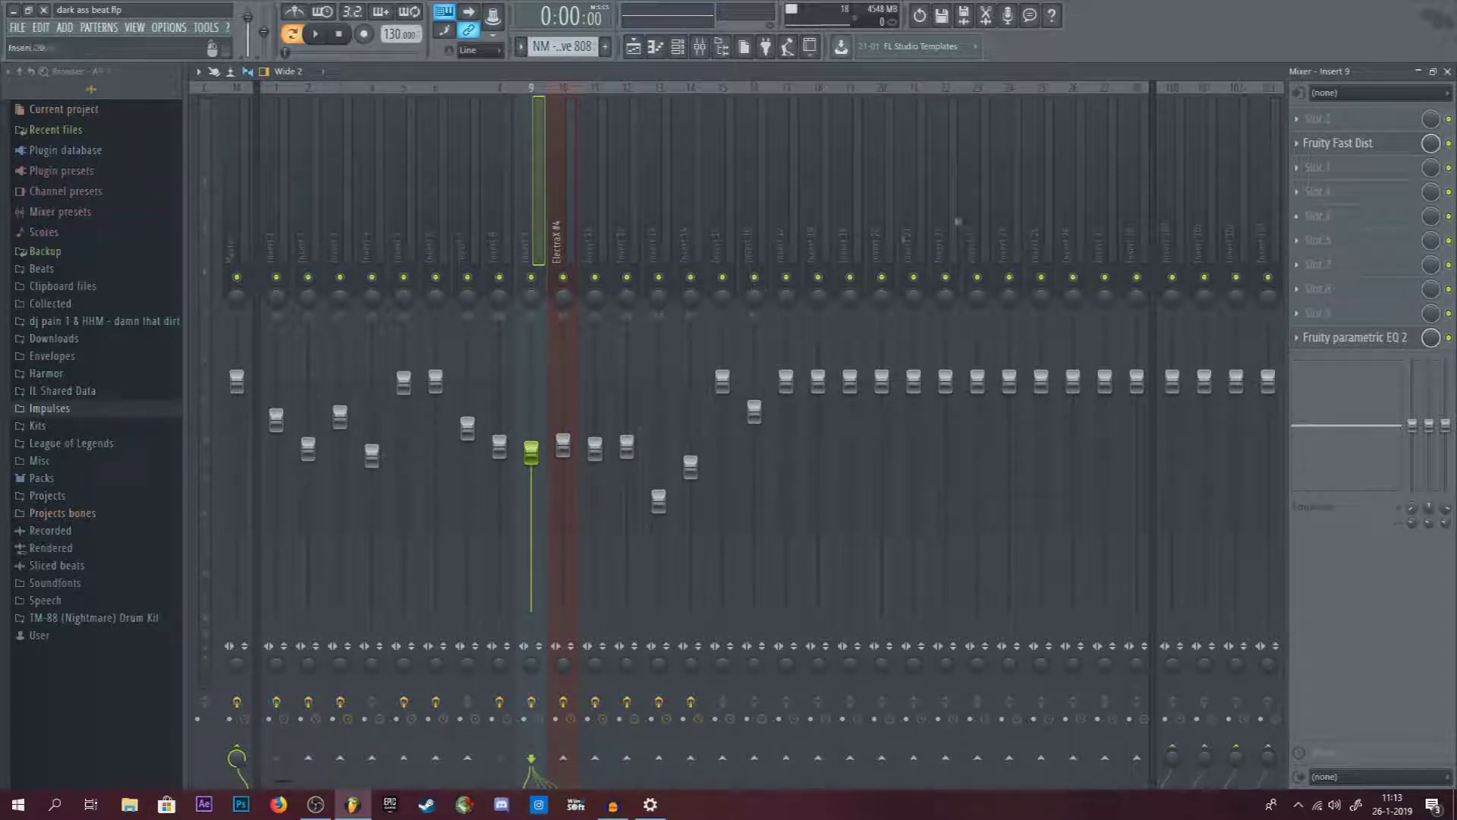
left_click(1299, 127)
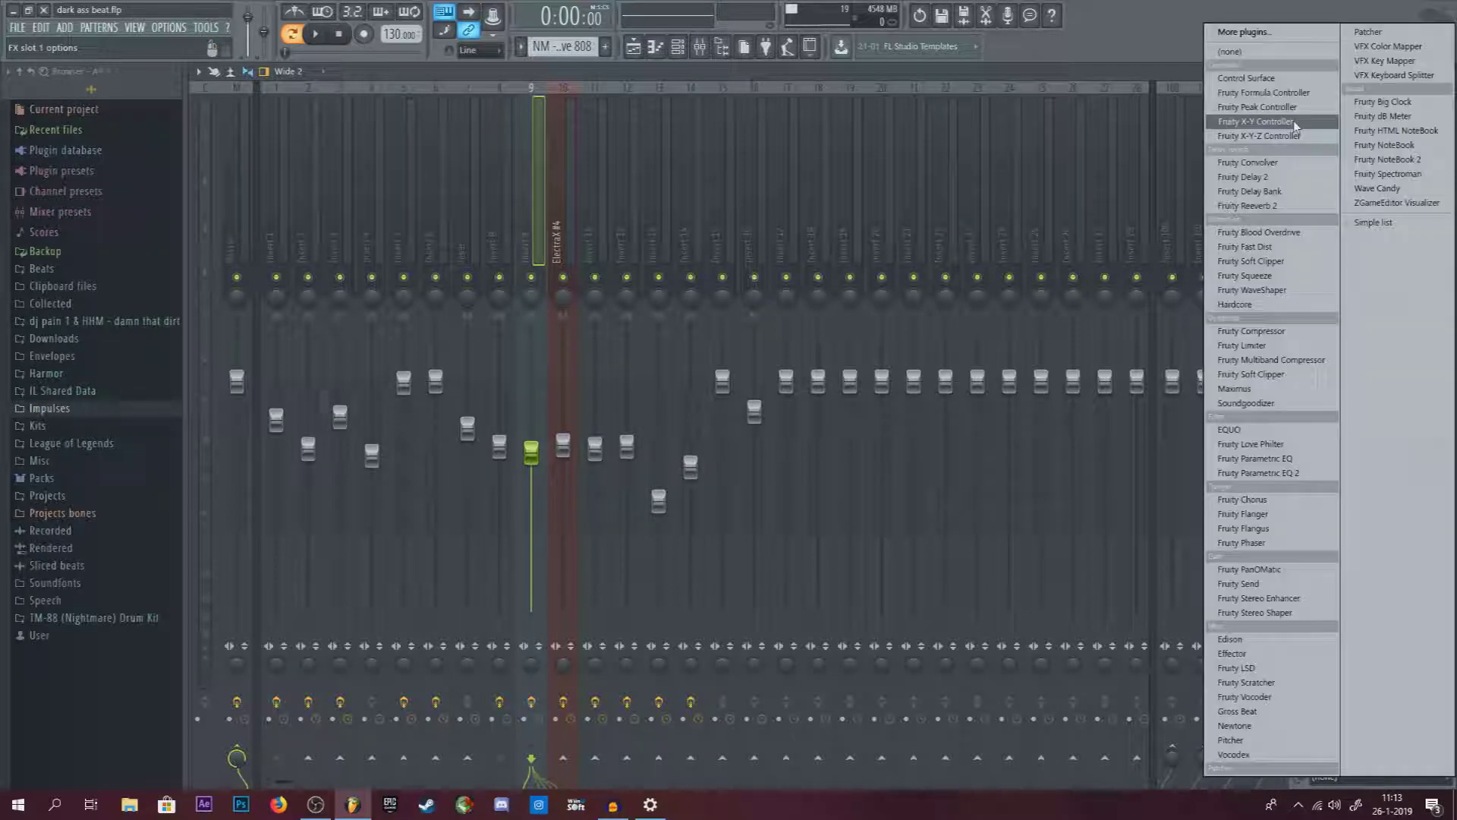
key("Escape")
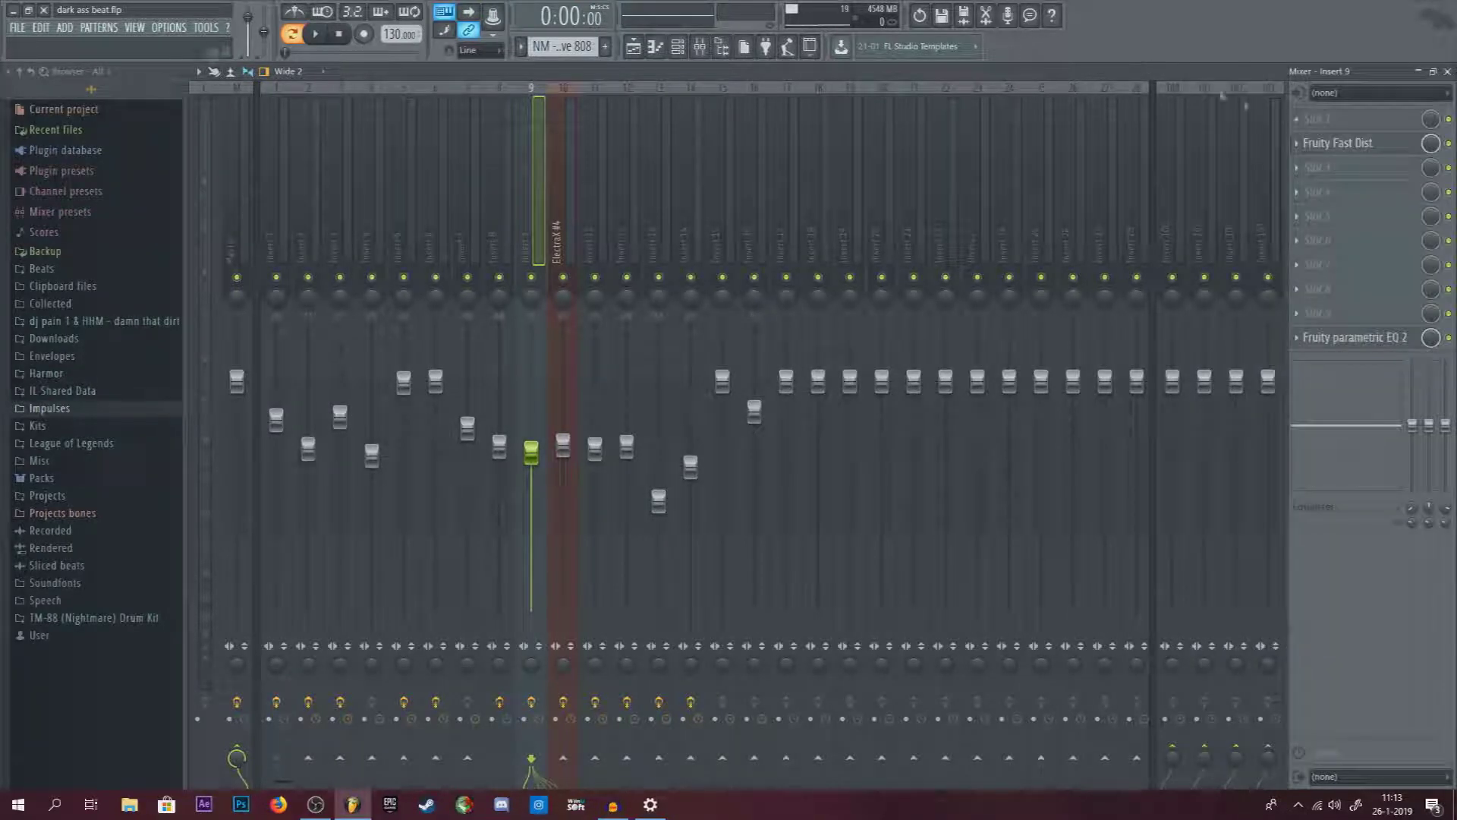
left_click(1300, 126)
key("Escape")
Play back the NM - Love 808 pattern with mixer Insert 9 selected and the channel rack shown.
left_click(501, 233)
left_click(681, 53)
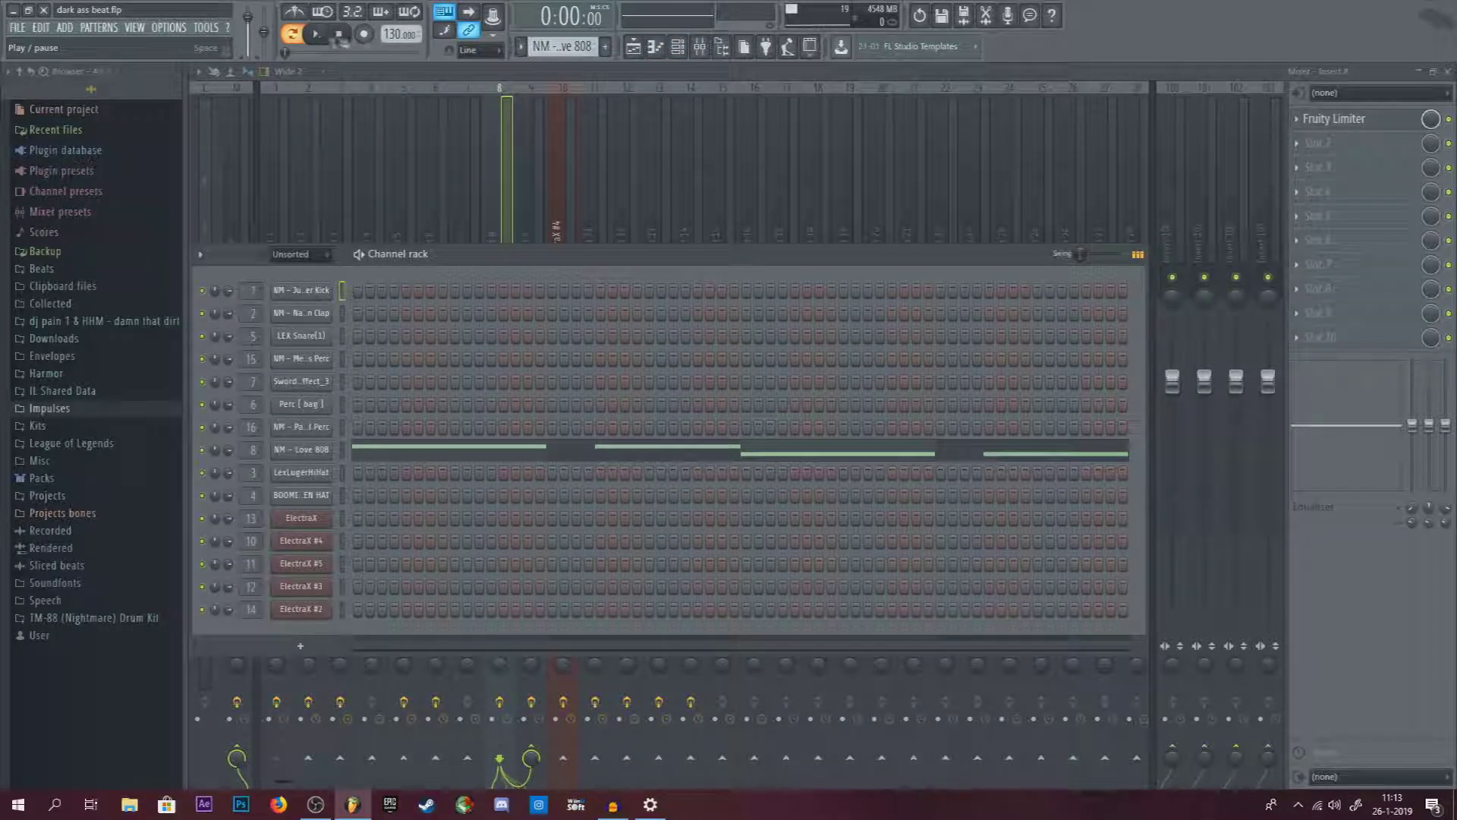
left_click(532, 182)
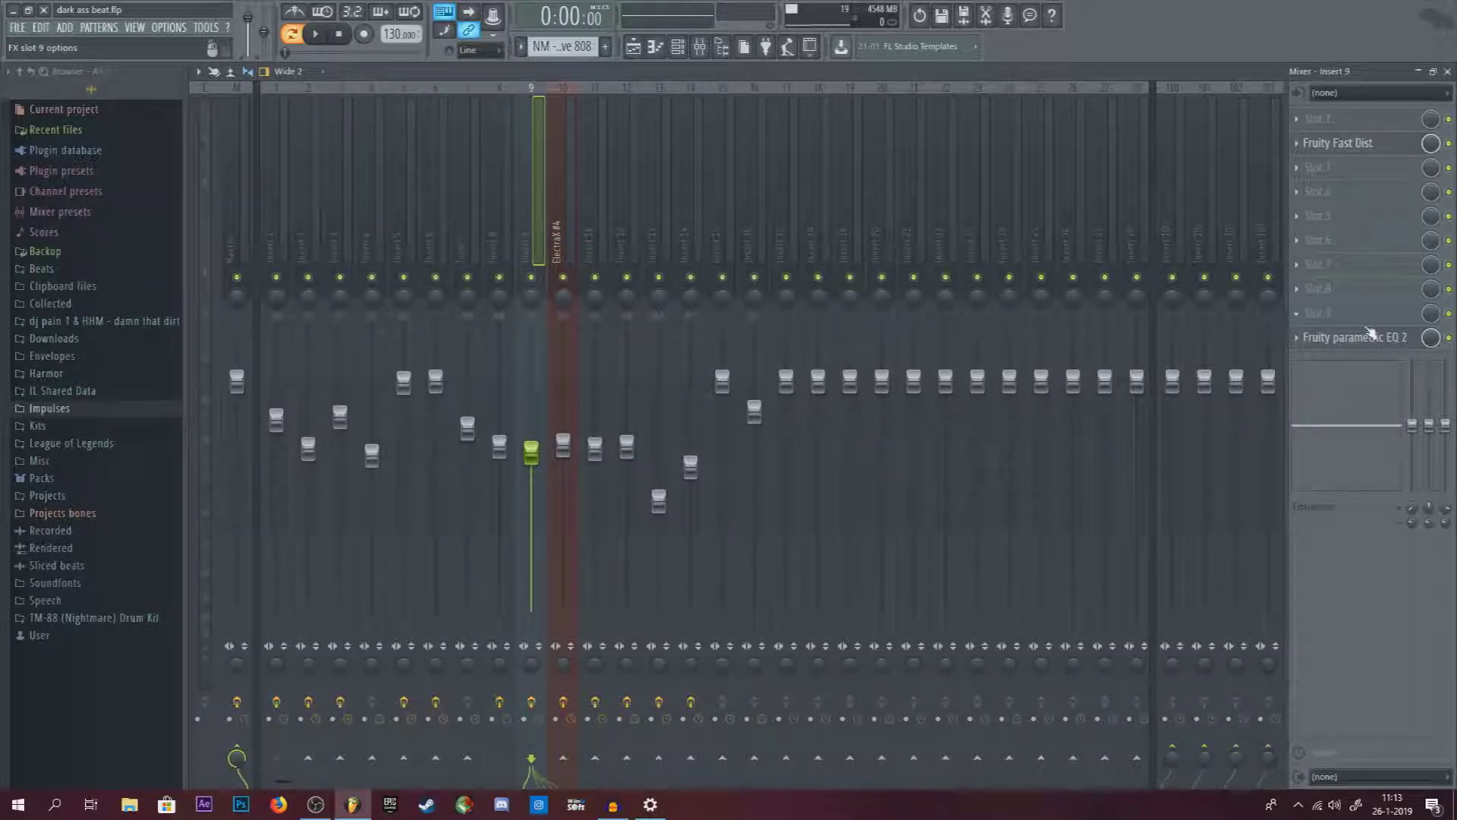
left_click(679, 47)
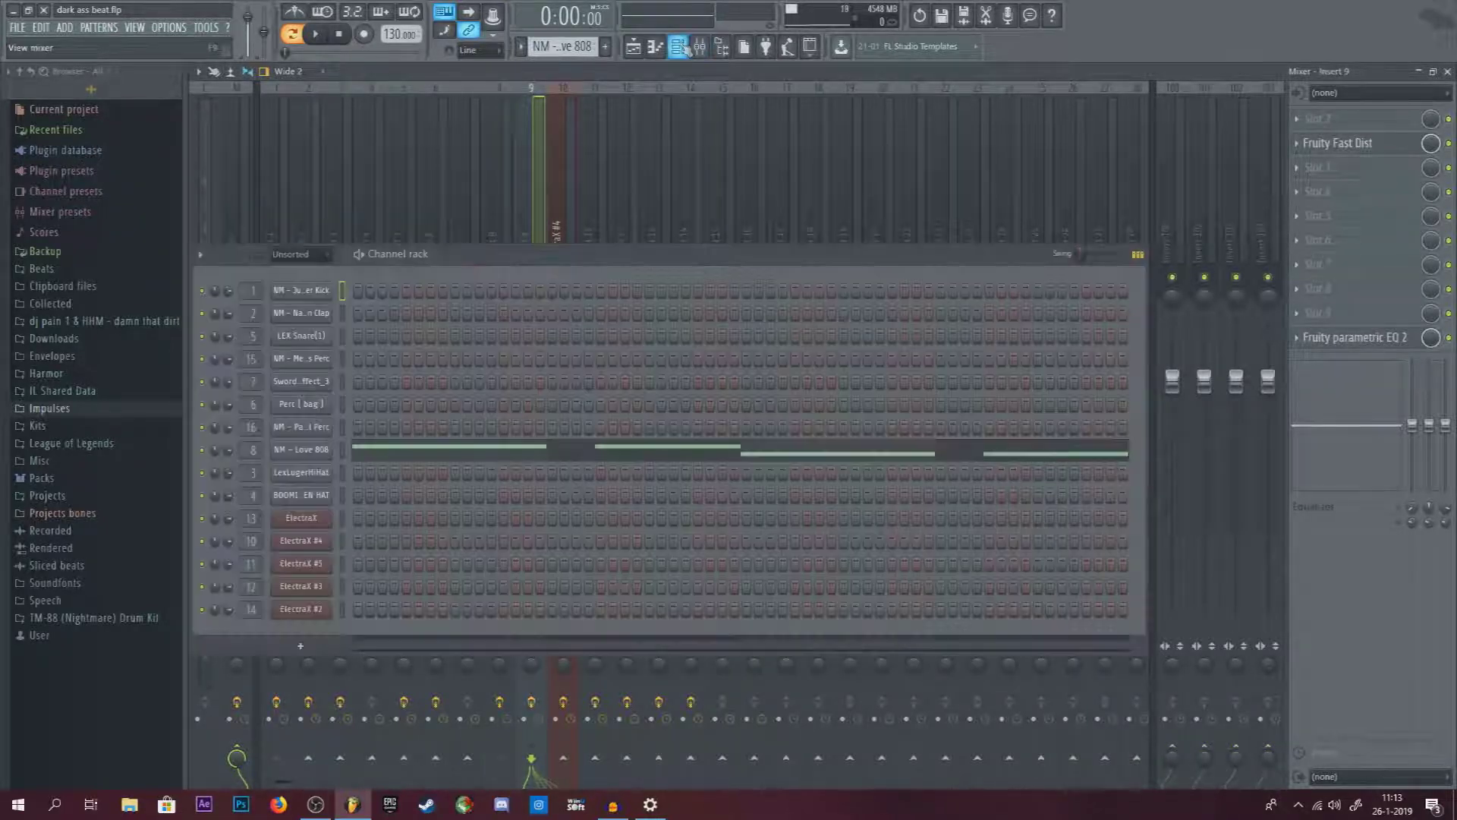
left_click(317, 35)
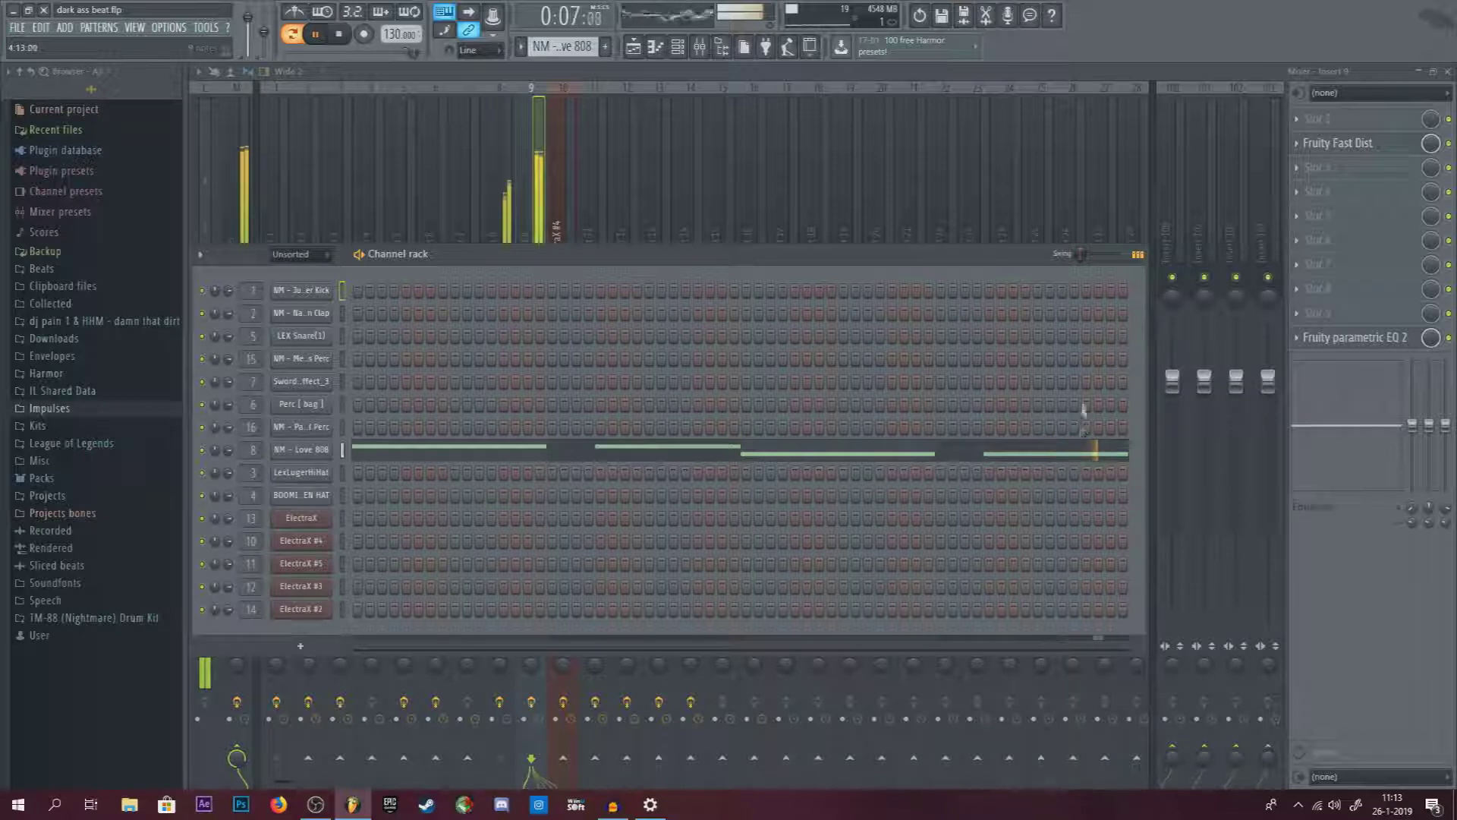
key("space")
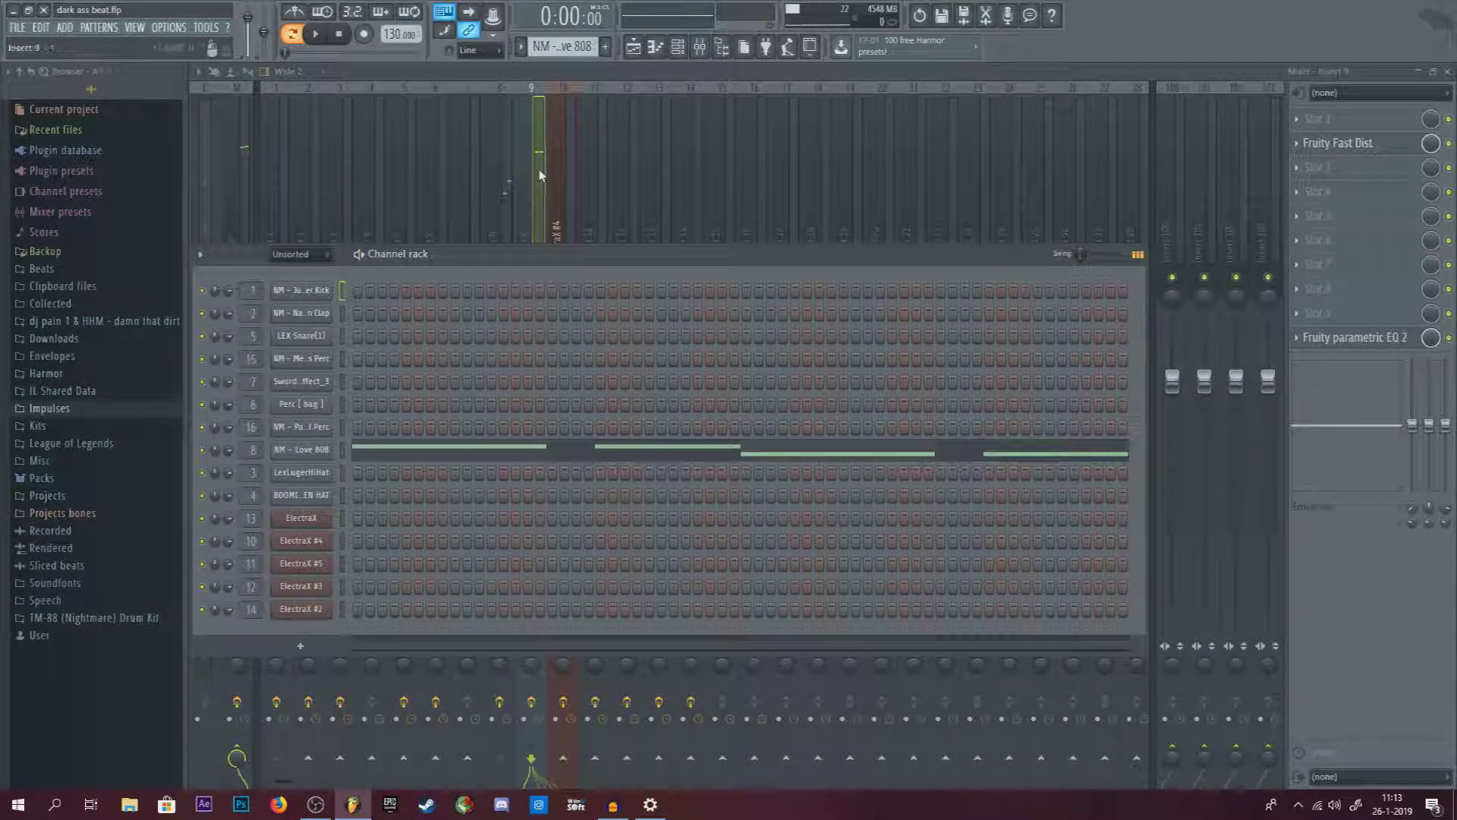
Add Fruity WaveShaper to the first effect slot of Insert 9 and set its curve's end point to Half sine.
left_click(1031, 205)
left_click(1321, 119)
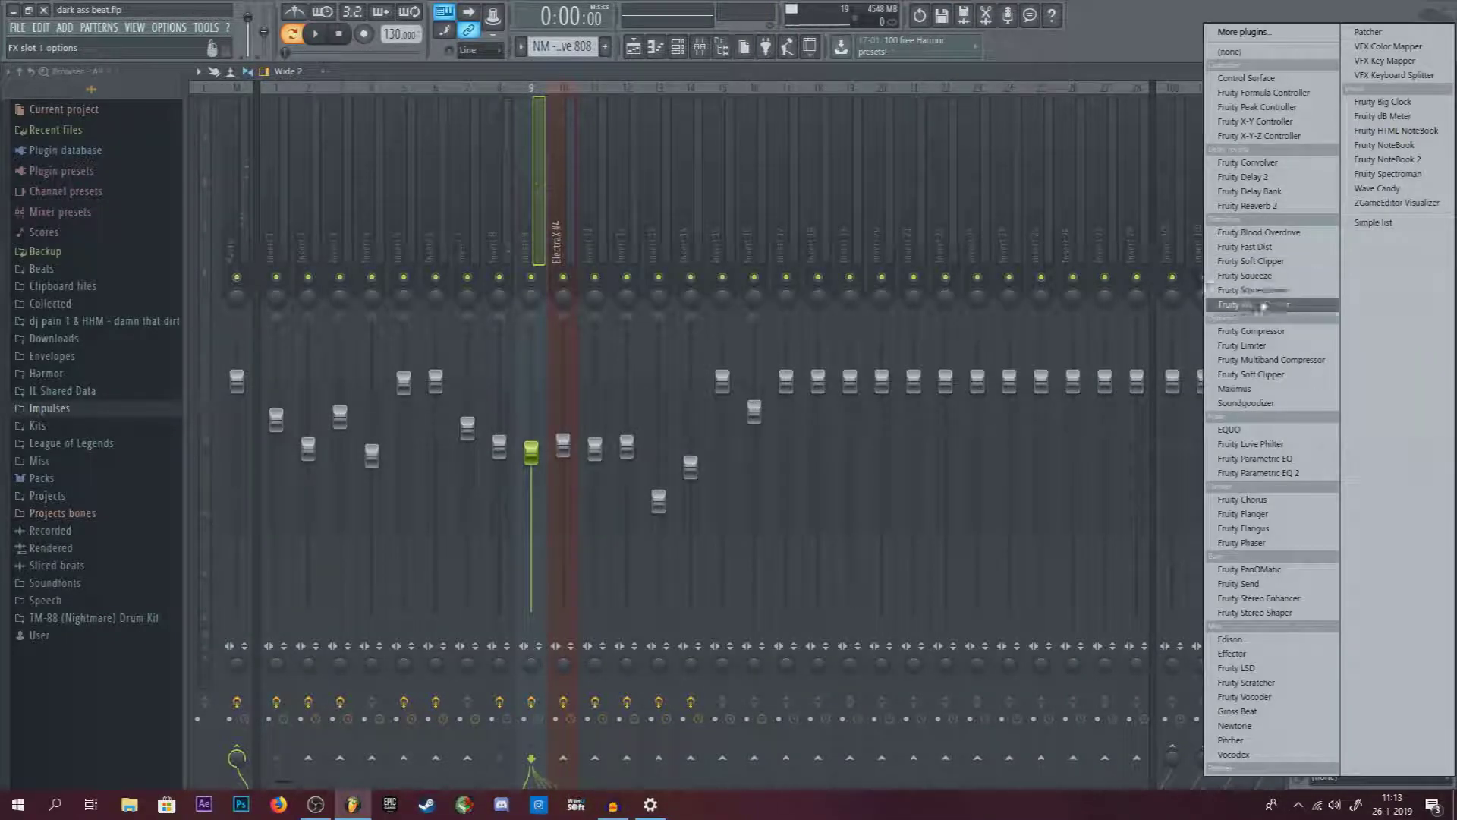
left_click(1258, 294)
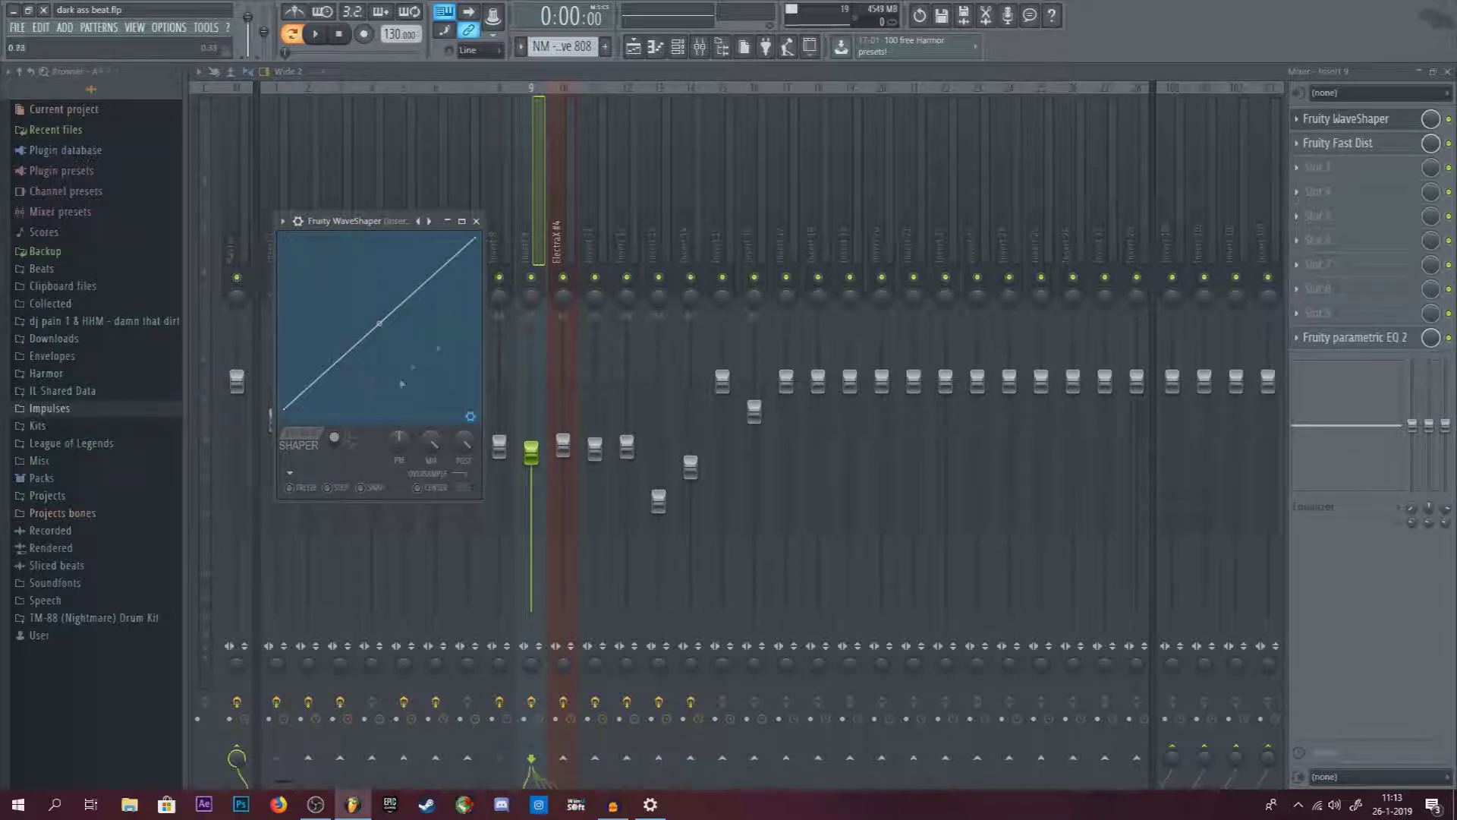
right_click(479, 239)
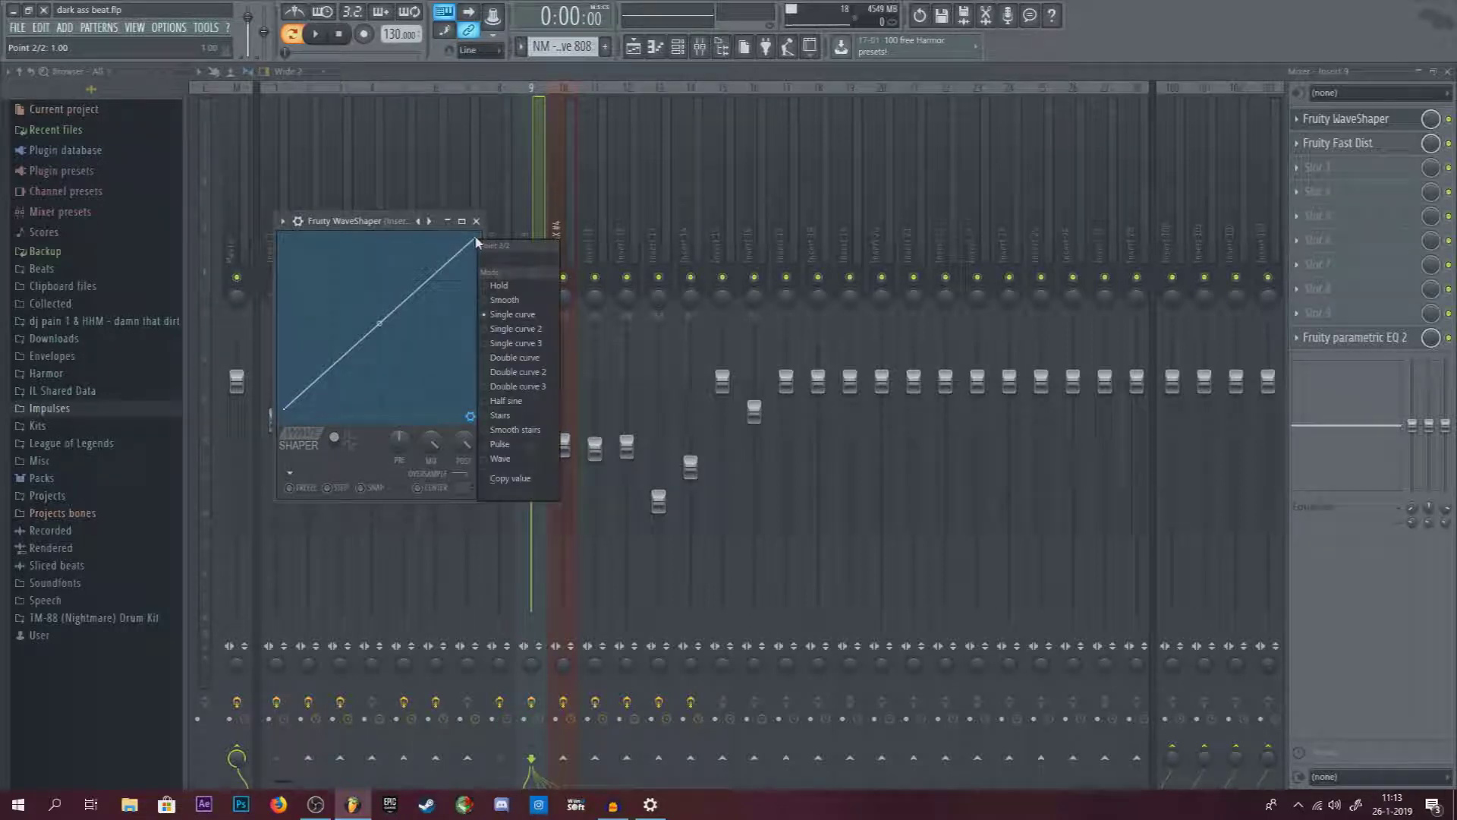
left_click(498, 403)
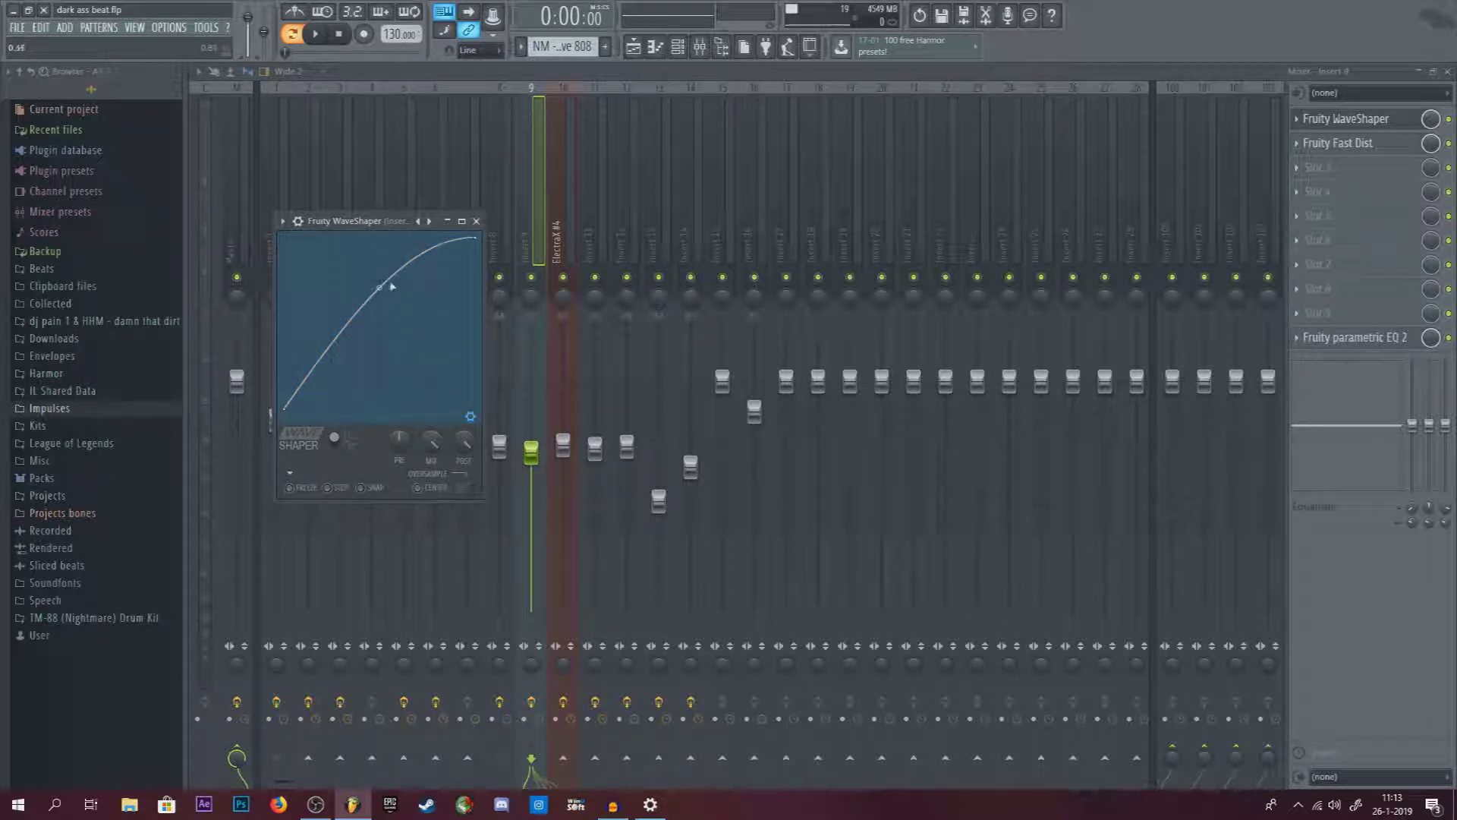
Review the WaveShaper's curve and its mix level control on Insert 9, and close the plugin window.
left_click(477, 222)
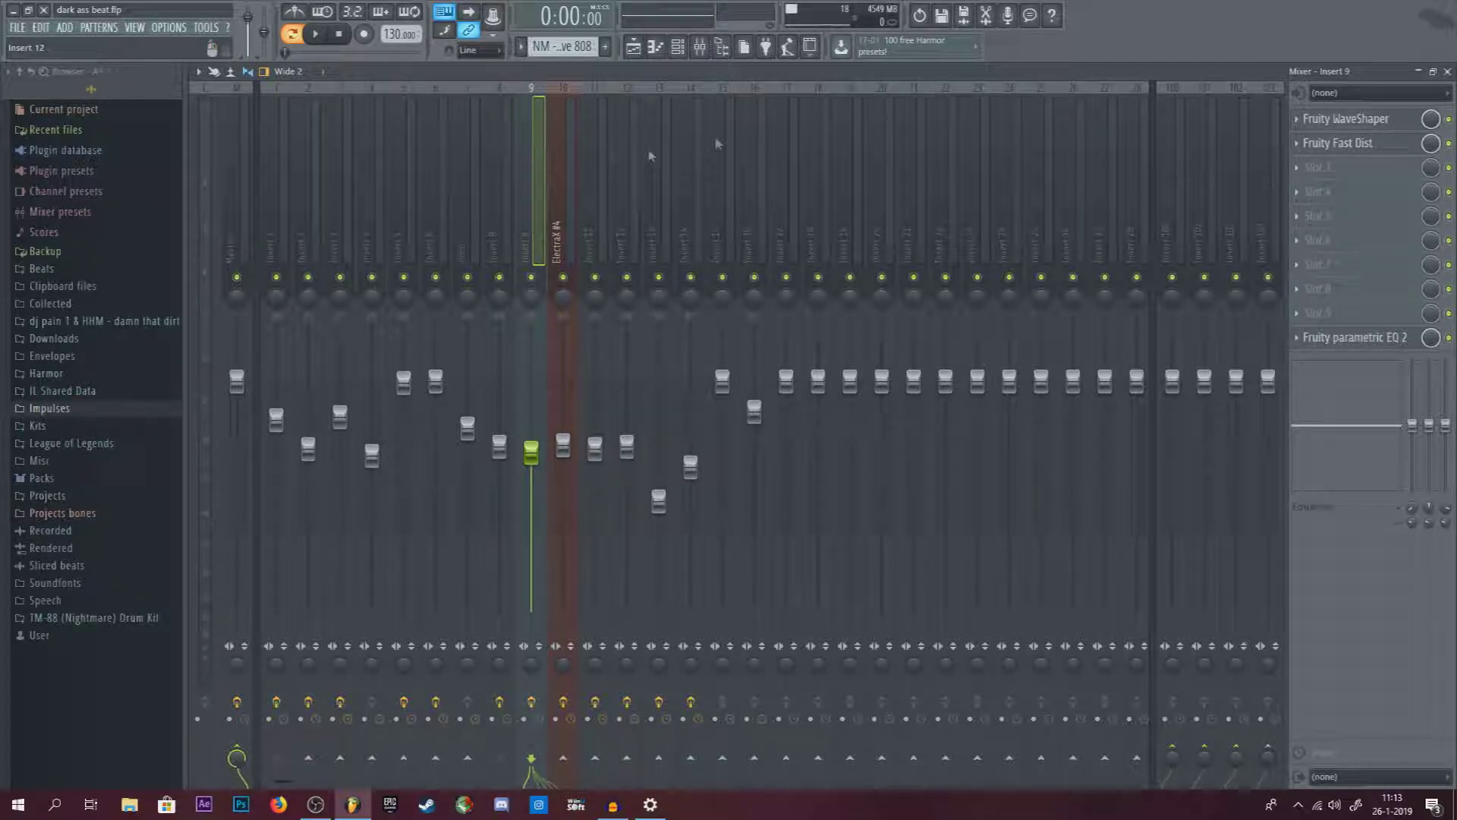
left_click_drag(1431, 120, 1431, 133)
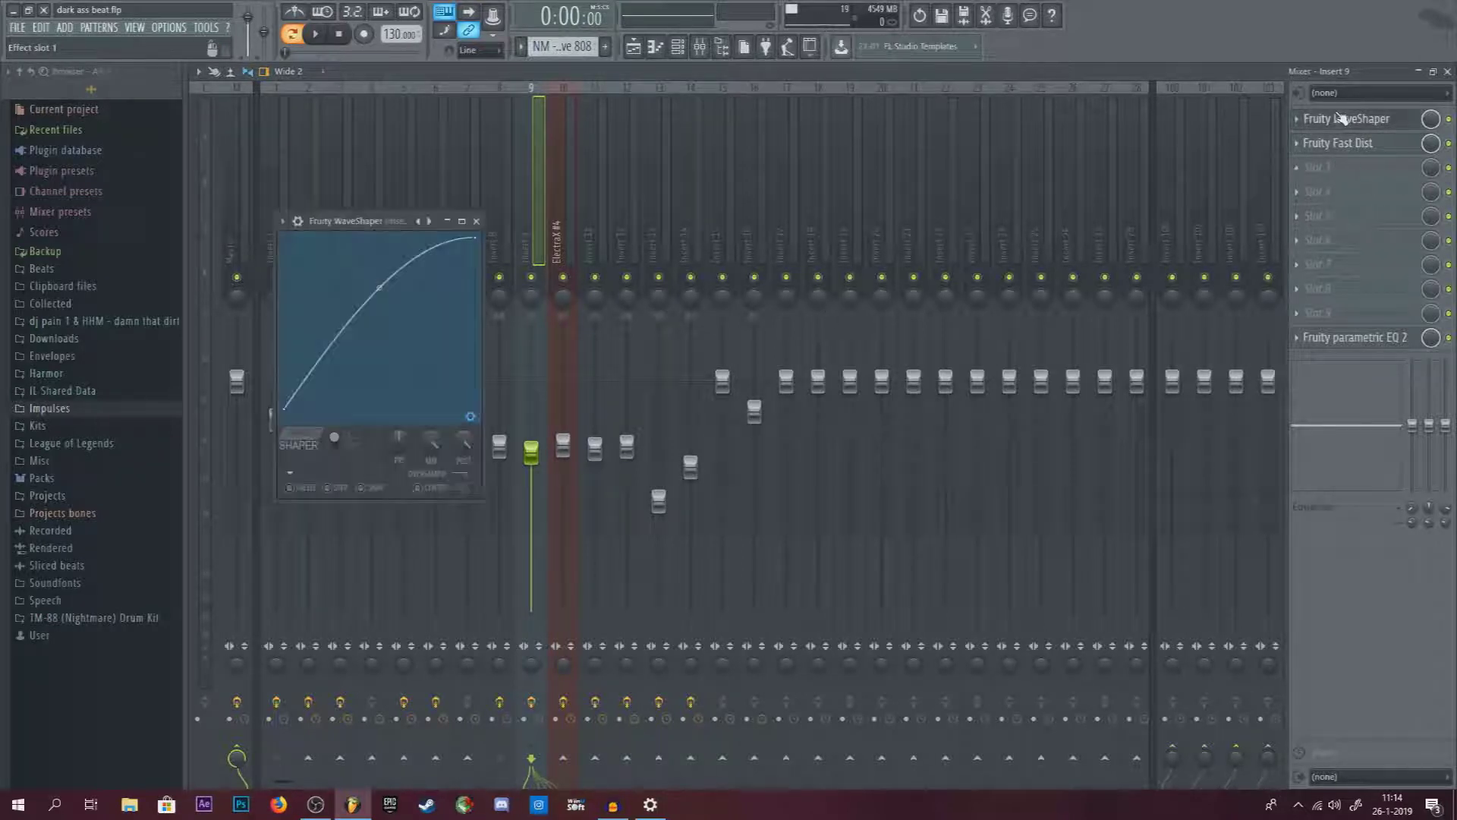
left_click(1406, 129)
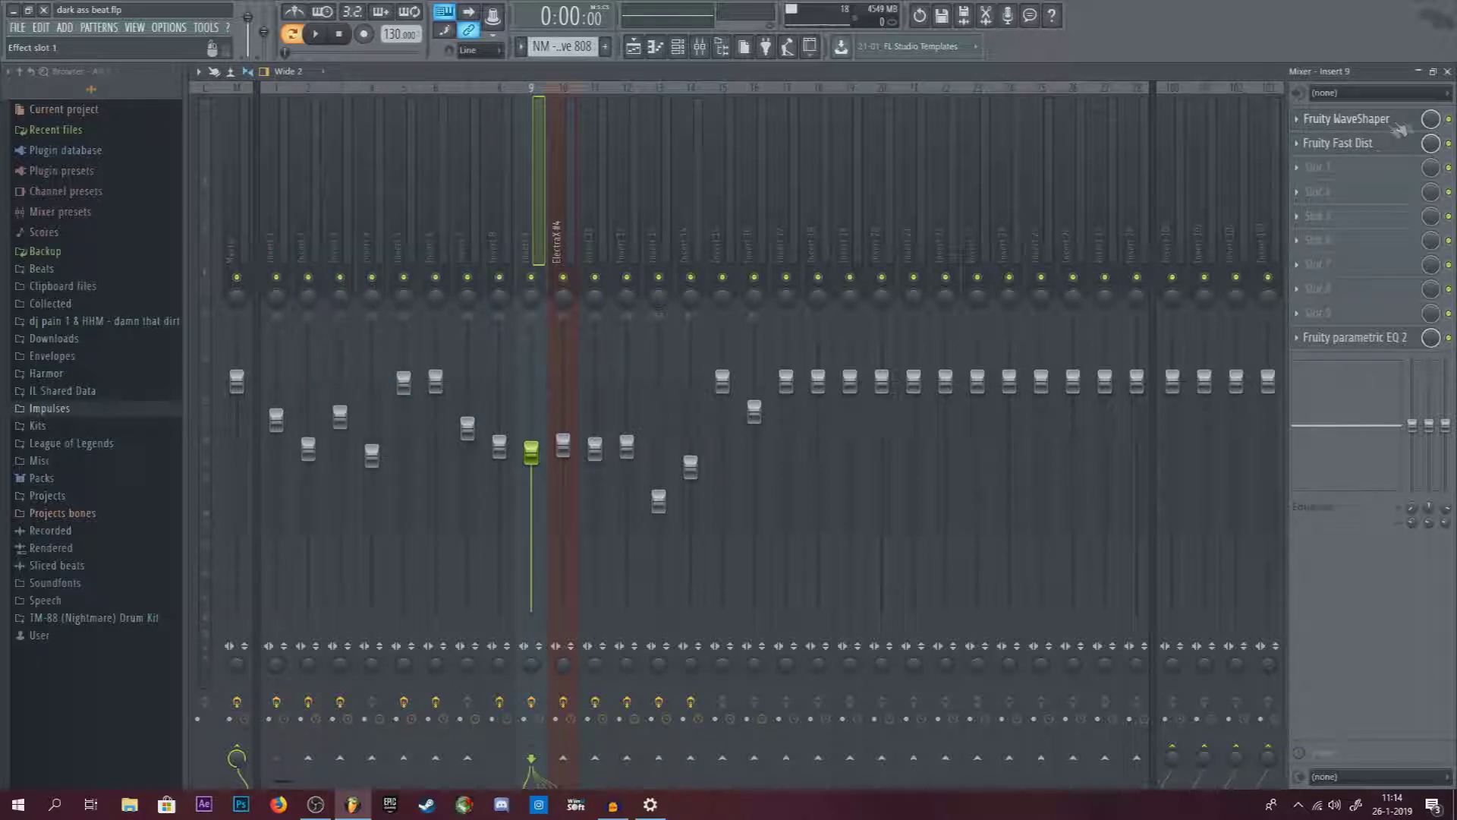
left_click_drag(1432, 125, 1431, 151)
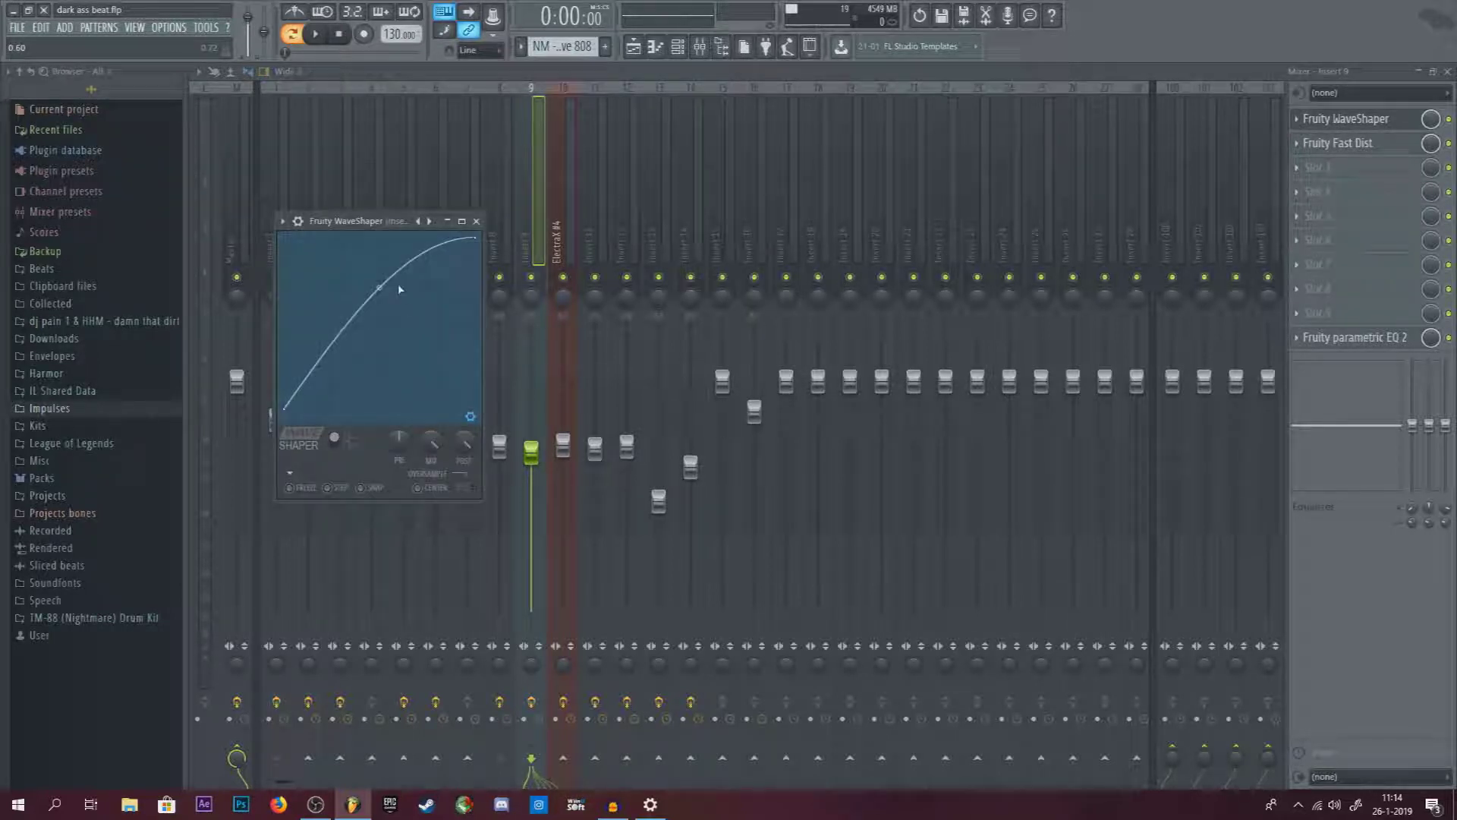
left_click(476, 221)
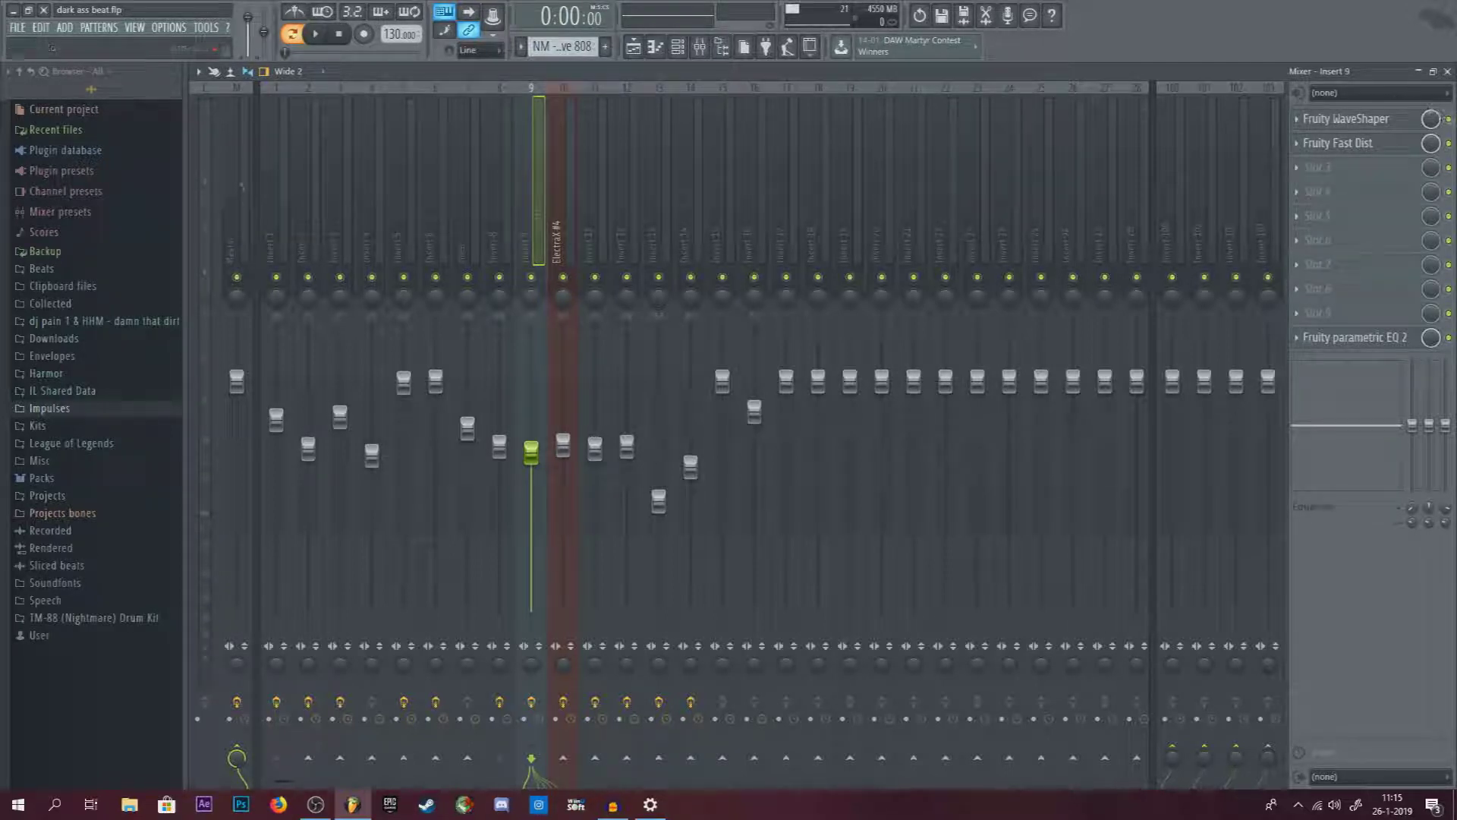
Play the 808 pattern several times, comparing the sound with the WaveShaper enabled and bypassed.
key("space")
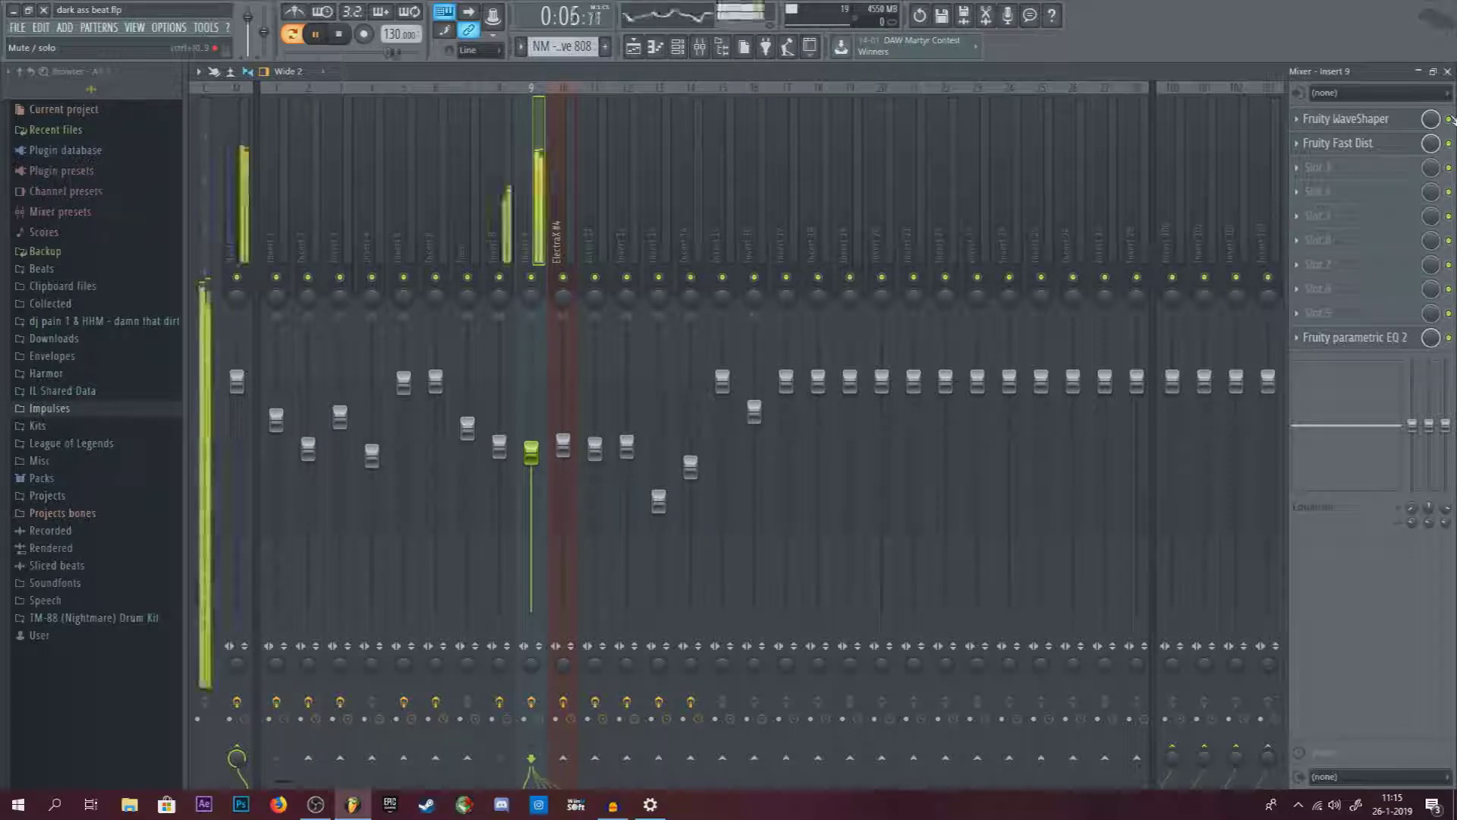
left_click(302, 51)
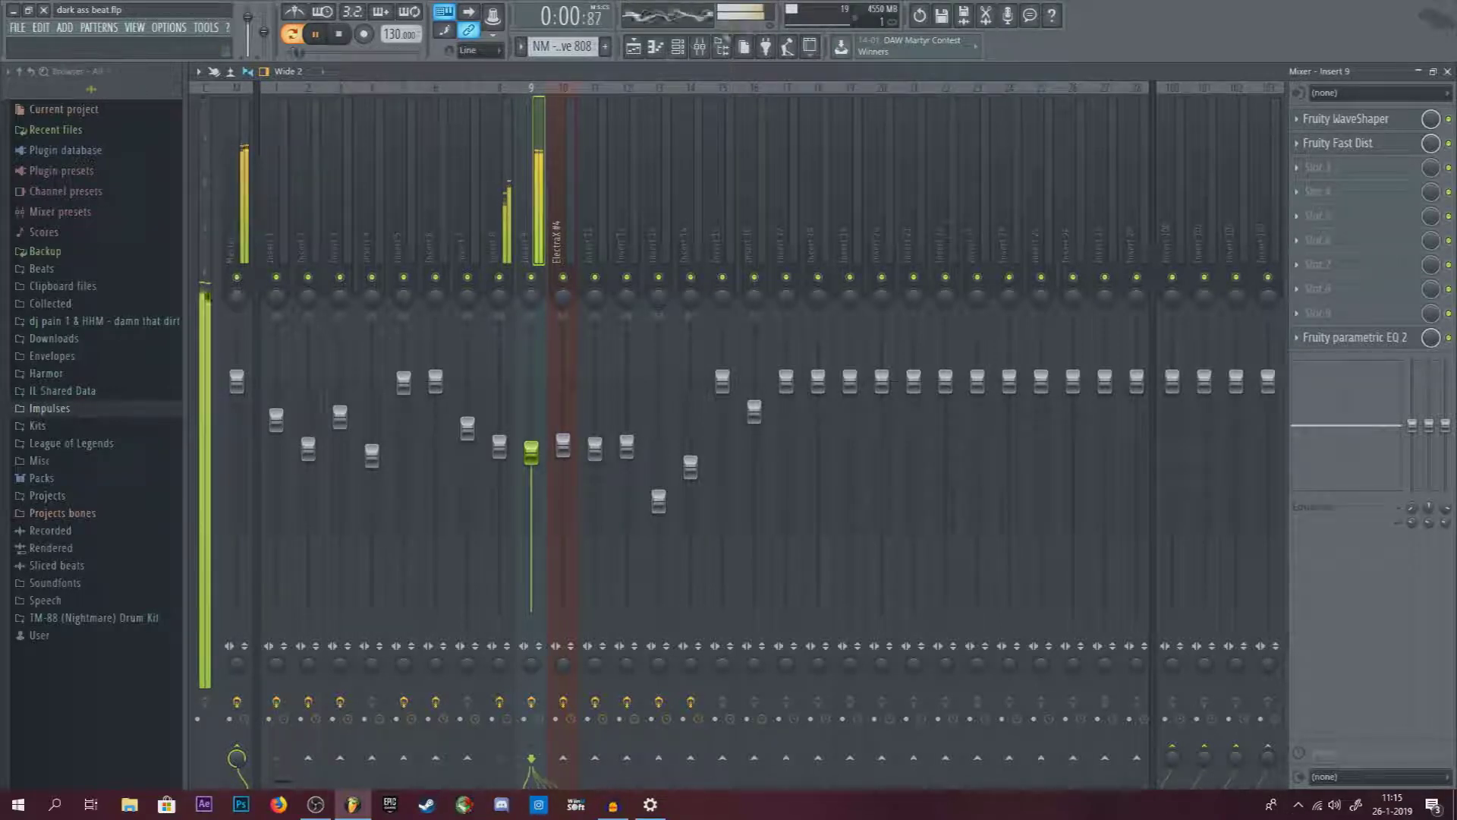
left_click(320, 38)
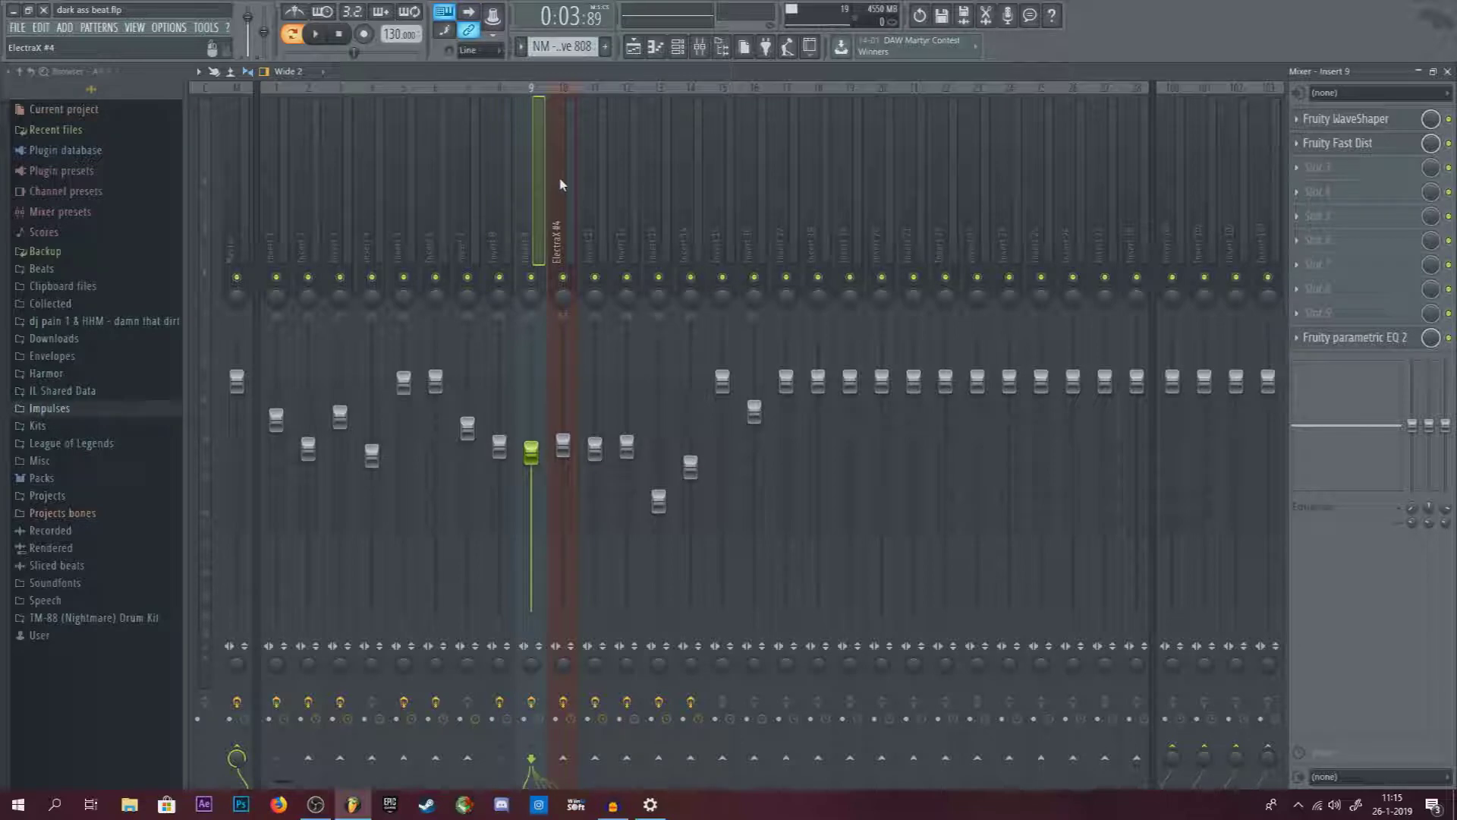
left_click(342, 35)
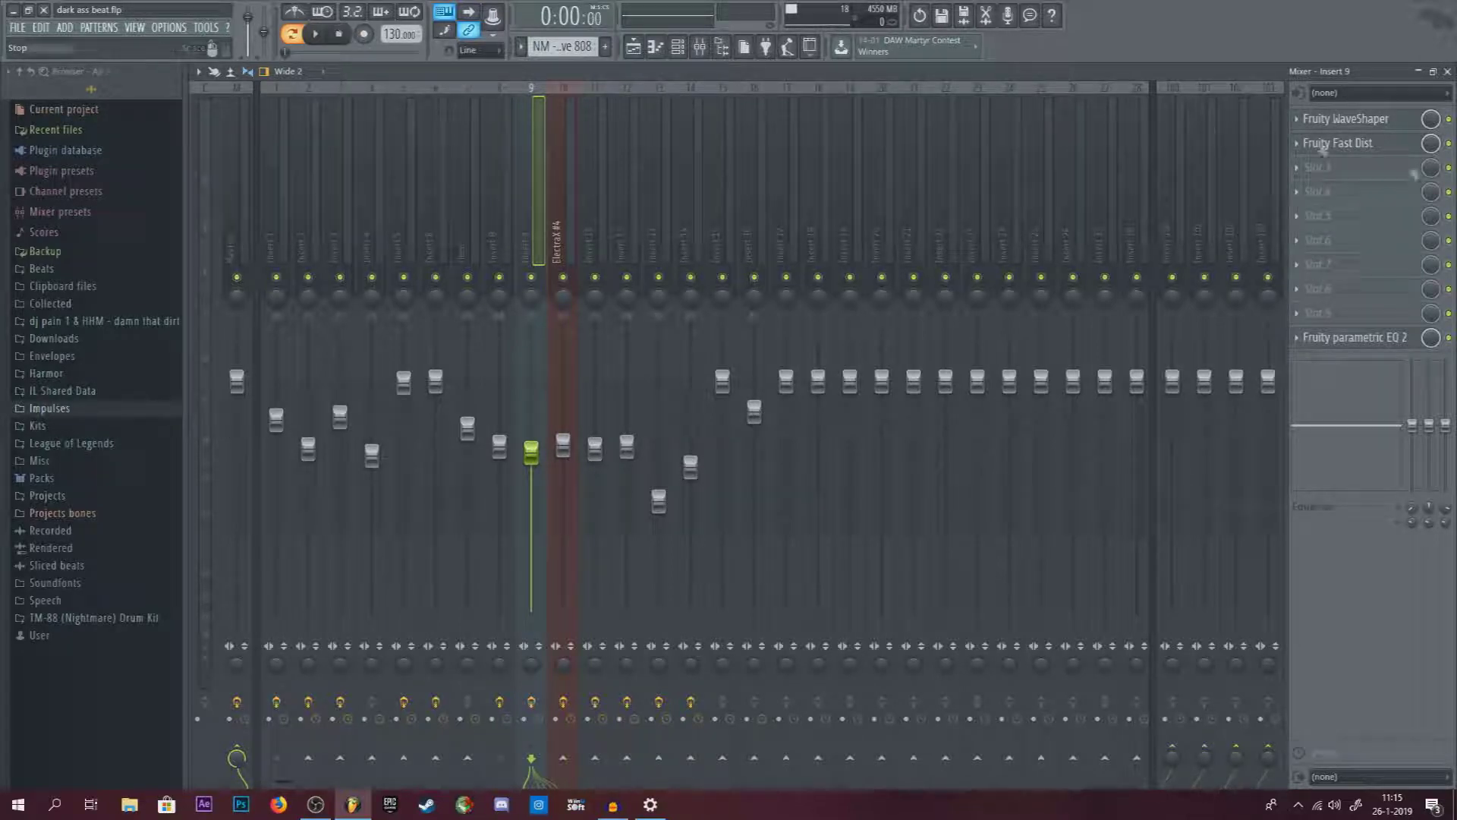
left_click(1449, 119)
left_click(318, 37)
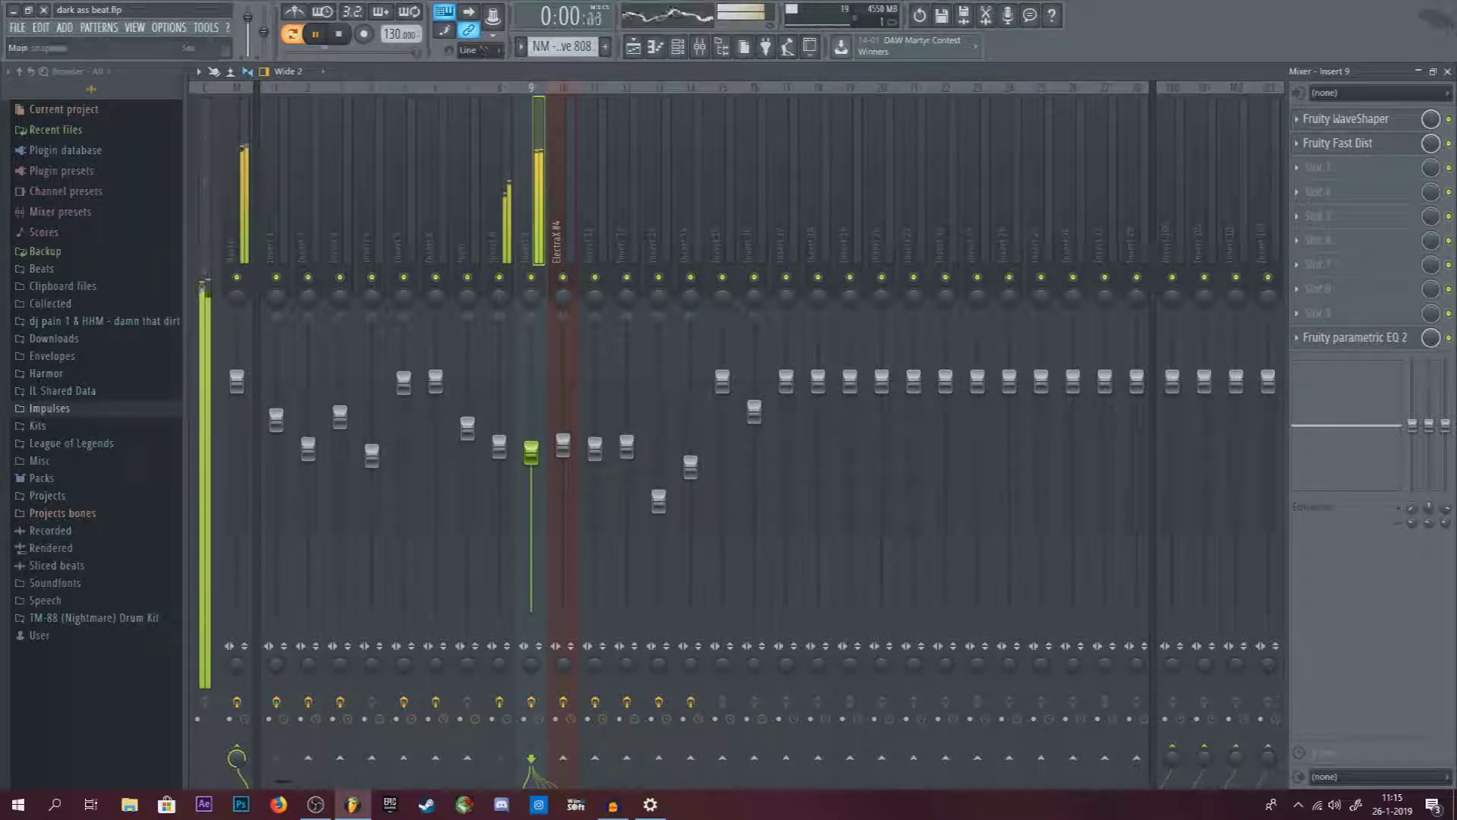
left_click(341, 38)
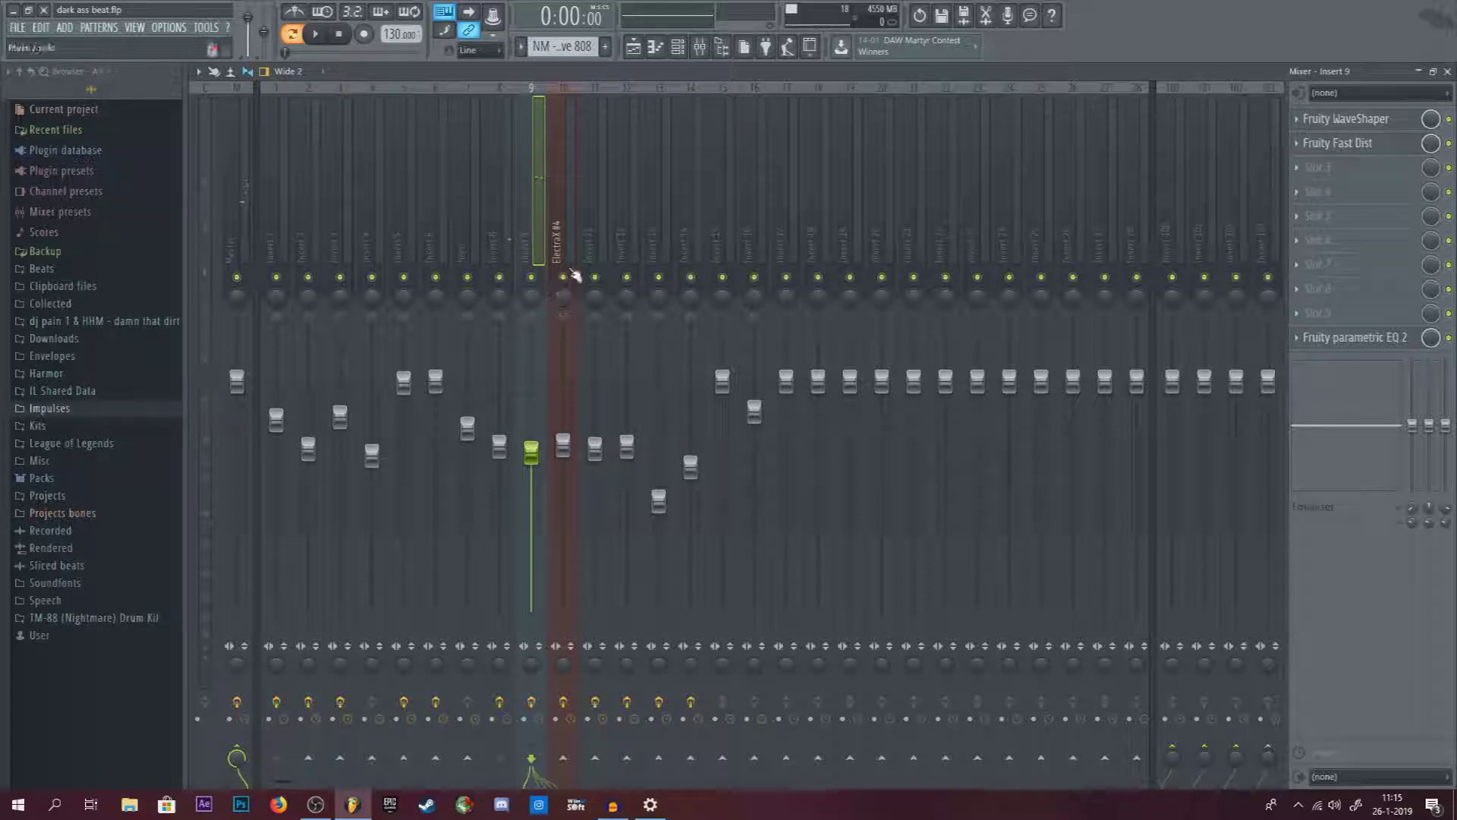
Switch to song mode and solo the ElectraX #4 and Insert 11 tracks in the mixer.
left_click(678, 46)
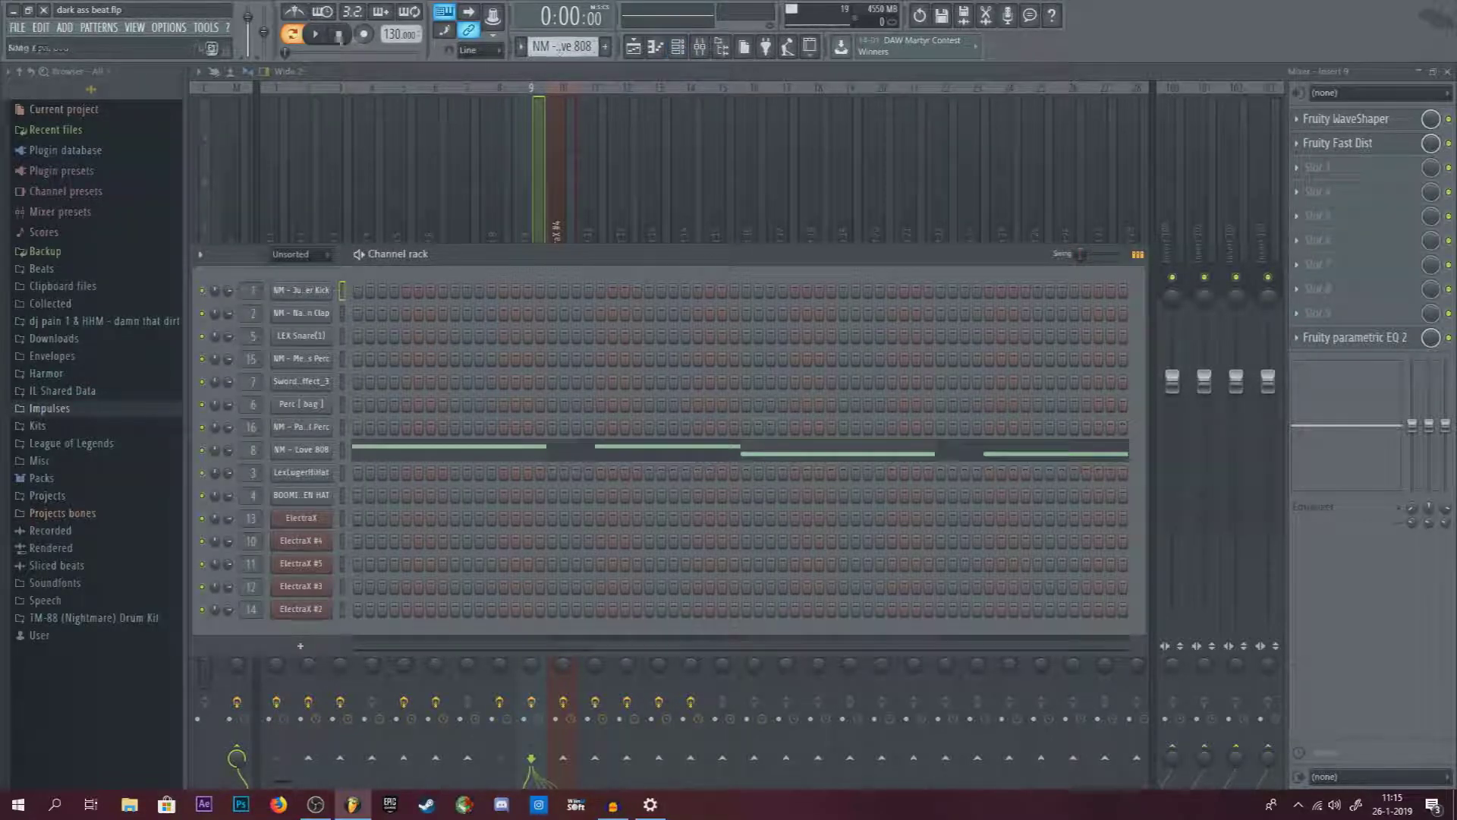
left_click(698, 48)
left_click(698, 47)
left_click(699, 48)
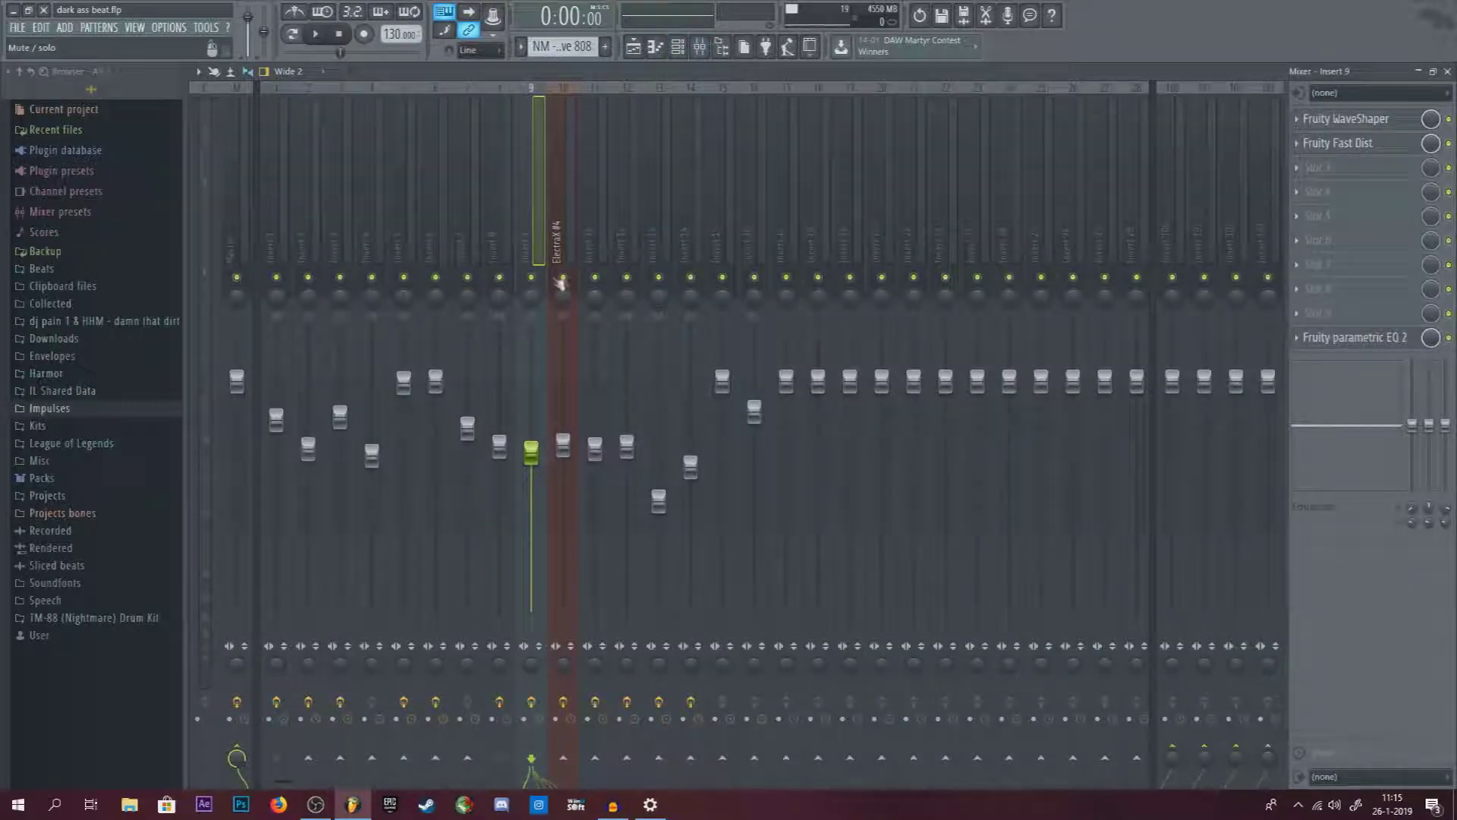
left_click(594, 277)
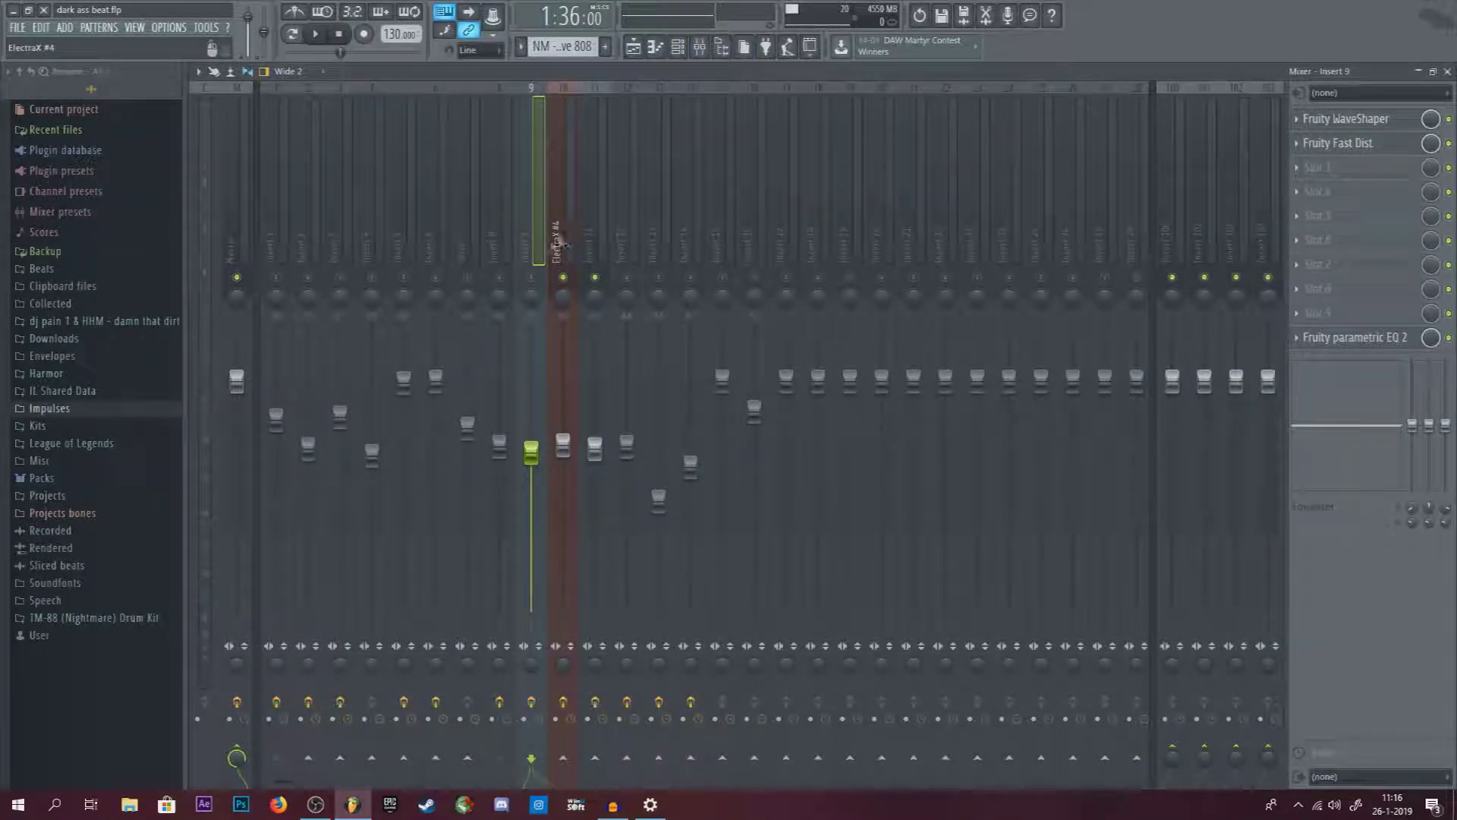
Examine the WaveShaper curve and its mode on the ElectraX #4 track, and show Insert 11's effect chain.
left_click(557, 224)
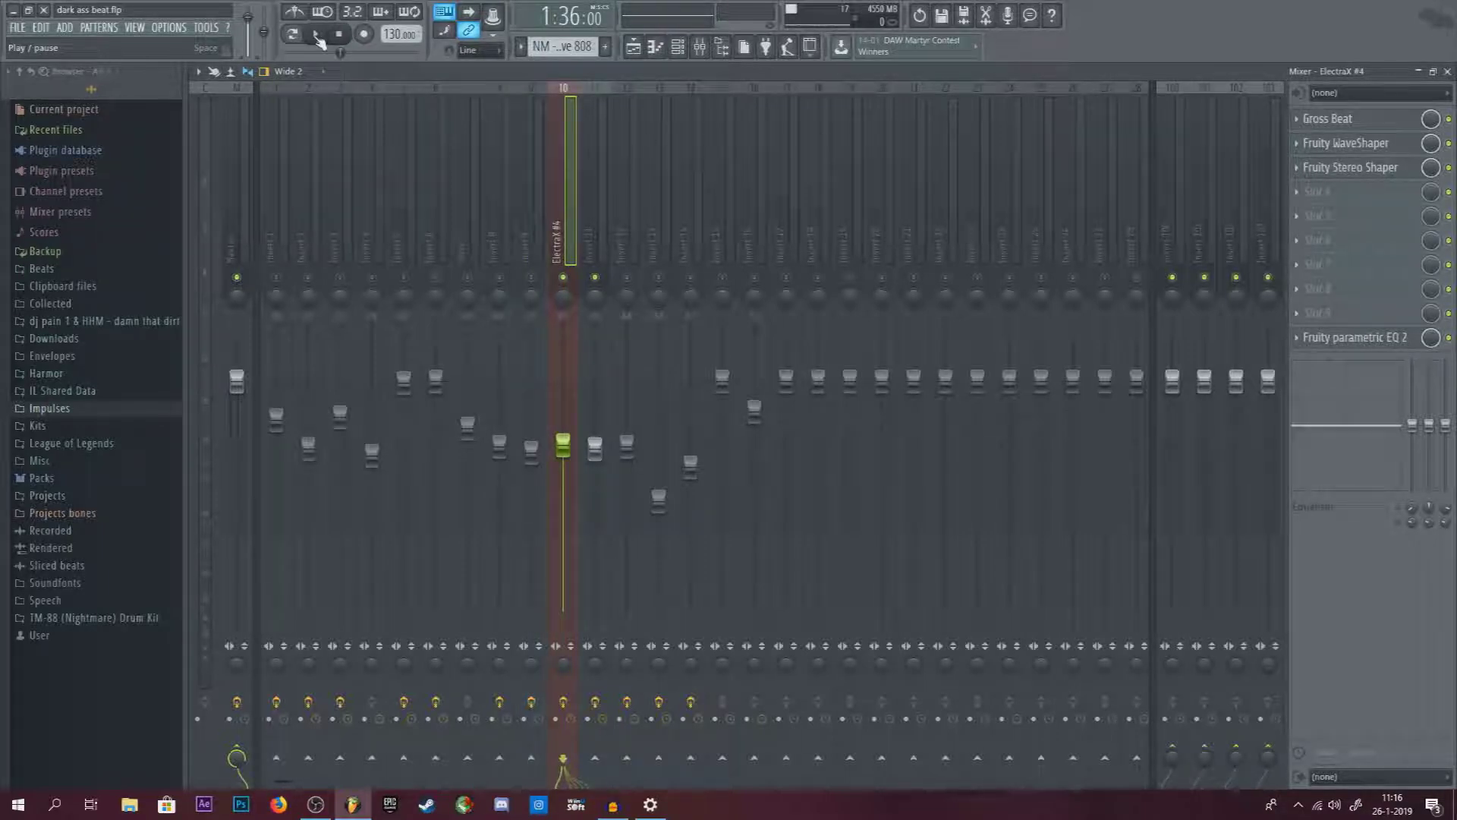
left_click(1371, 143)
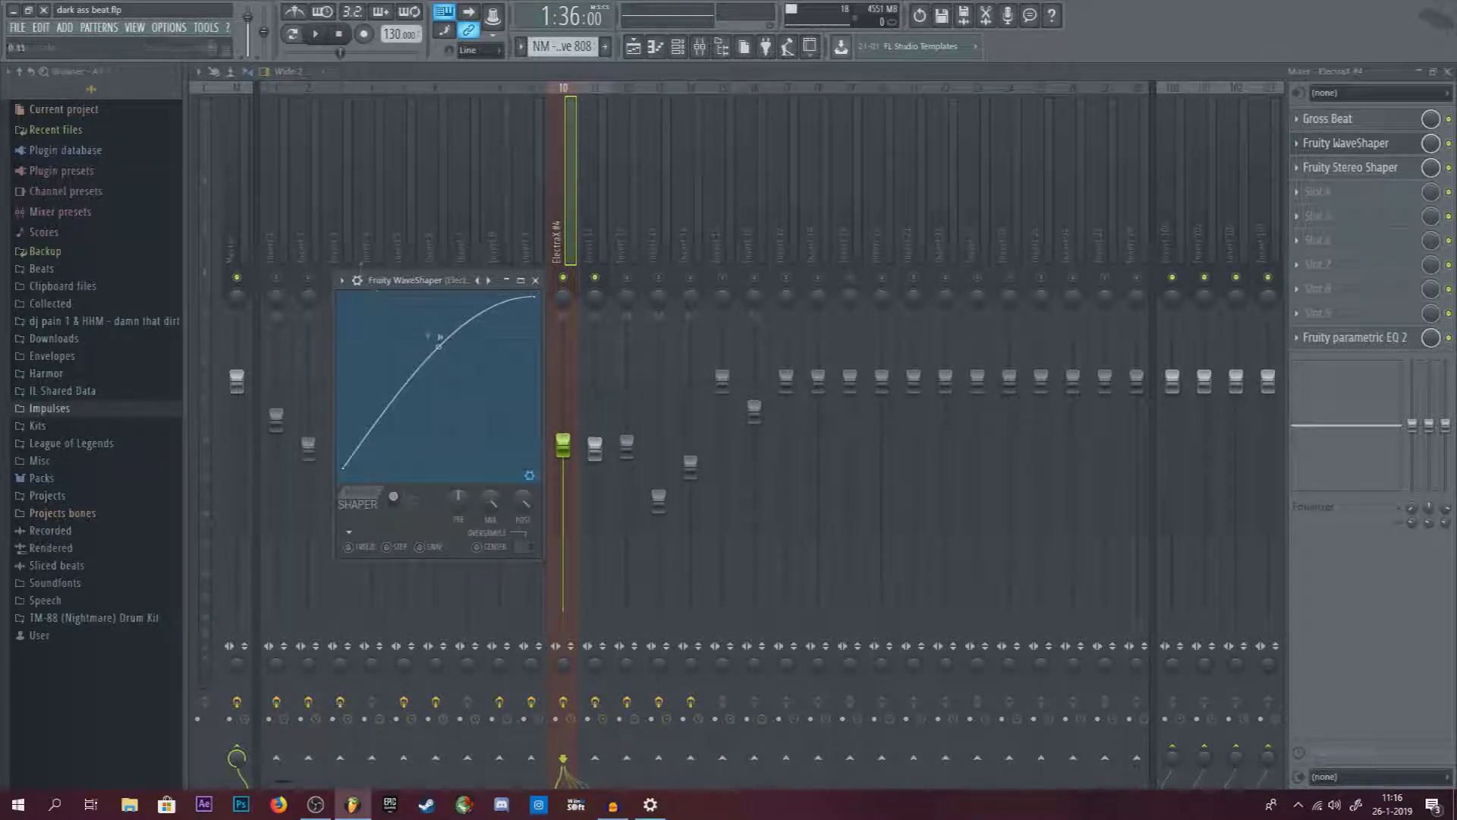
right_click(537, 297)
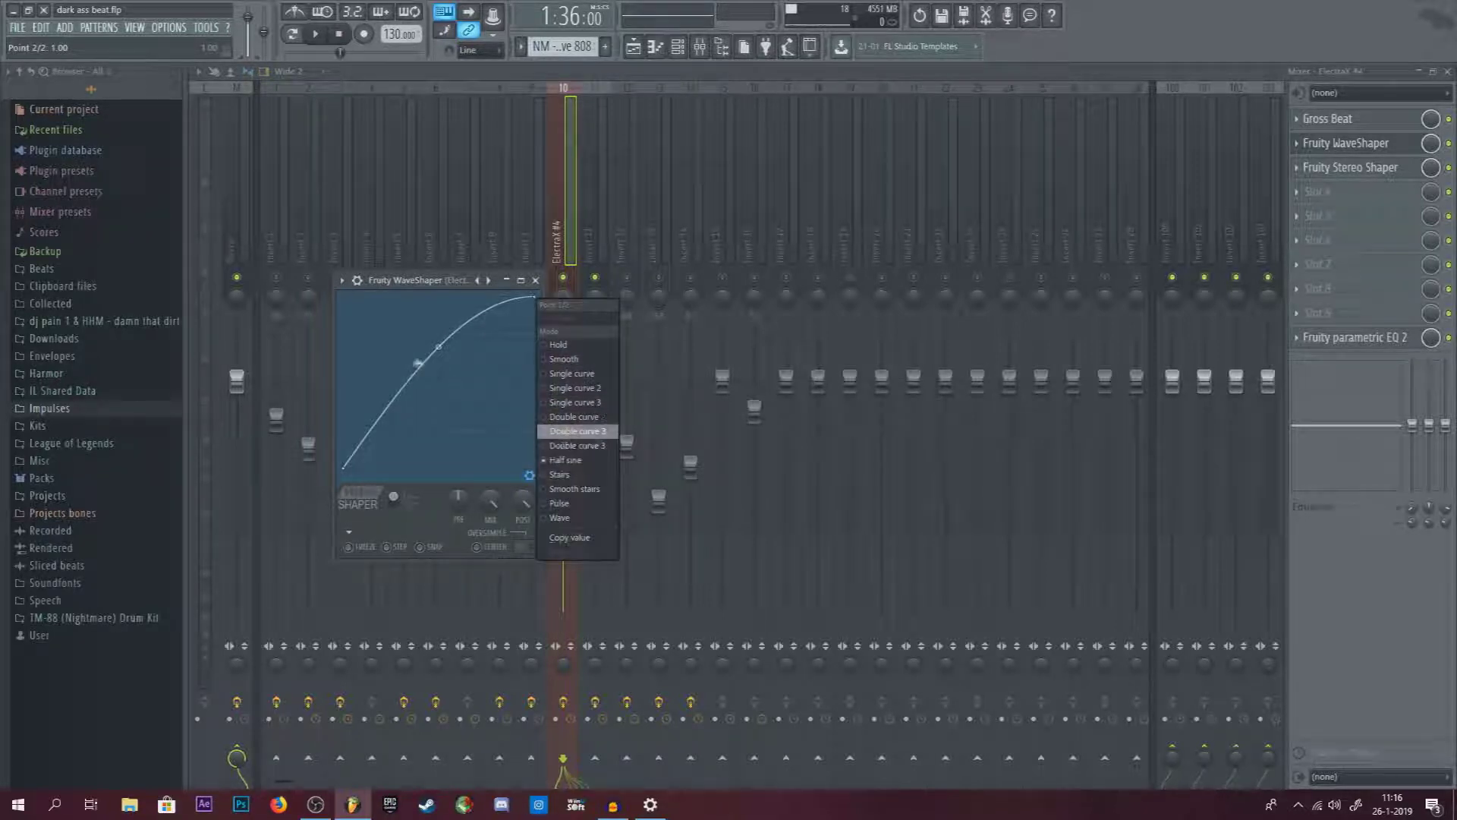
left_click(446, 347)
left_click(600, 174)
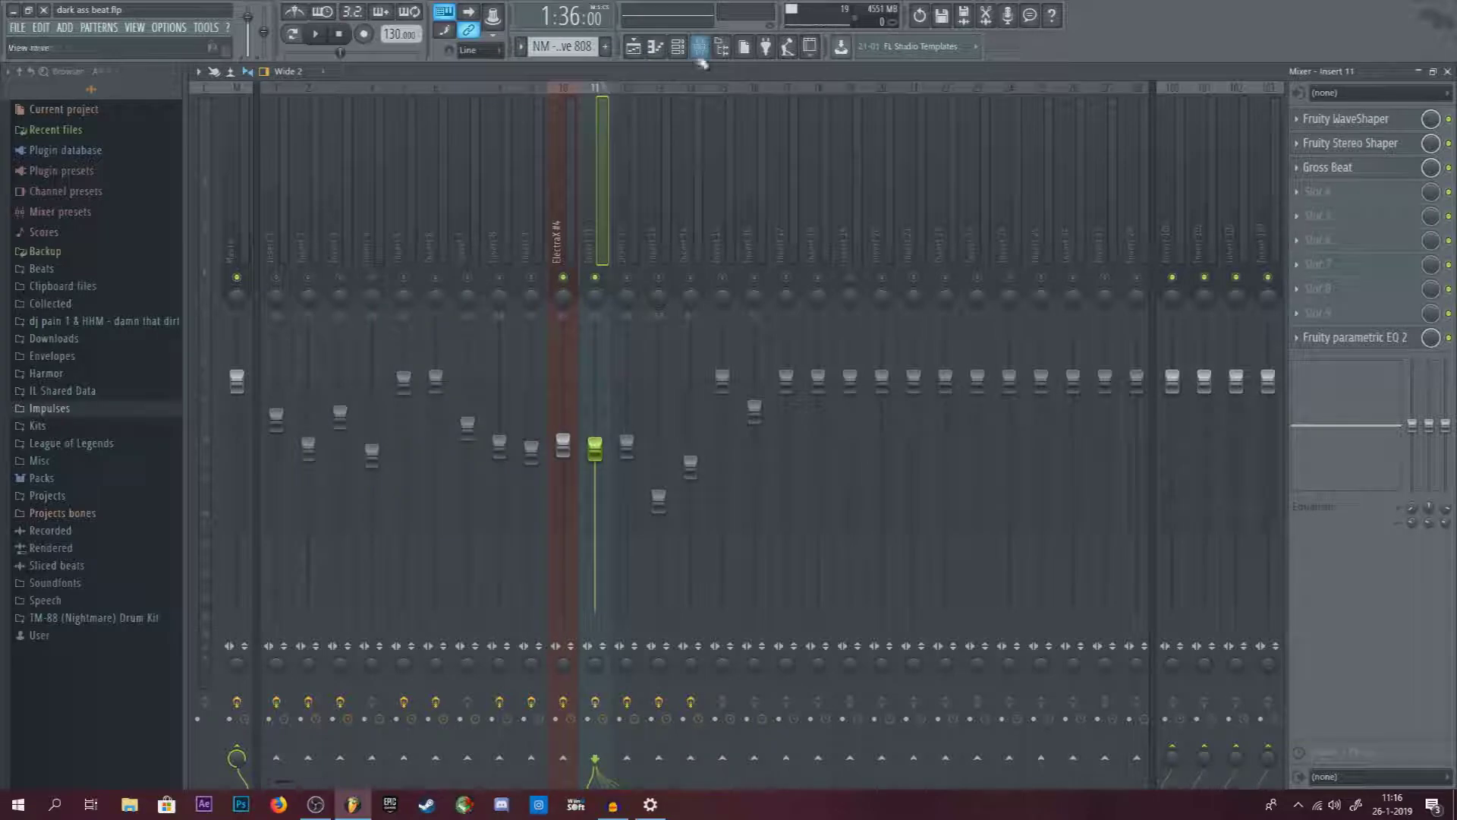
Select the ElectraX #4 mixer track and play its pattern from the channel rack.
left_click(700, 47)
left_click(572, 175)
scroll(562, 47, "down", 1)
left_click(678, 46)
left_click(359, 257)
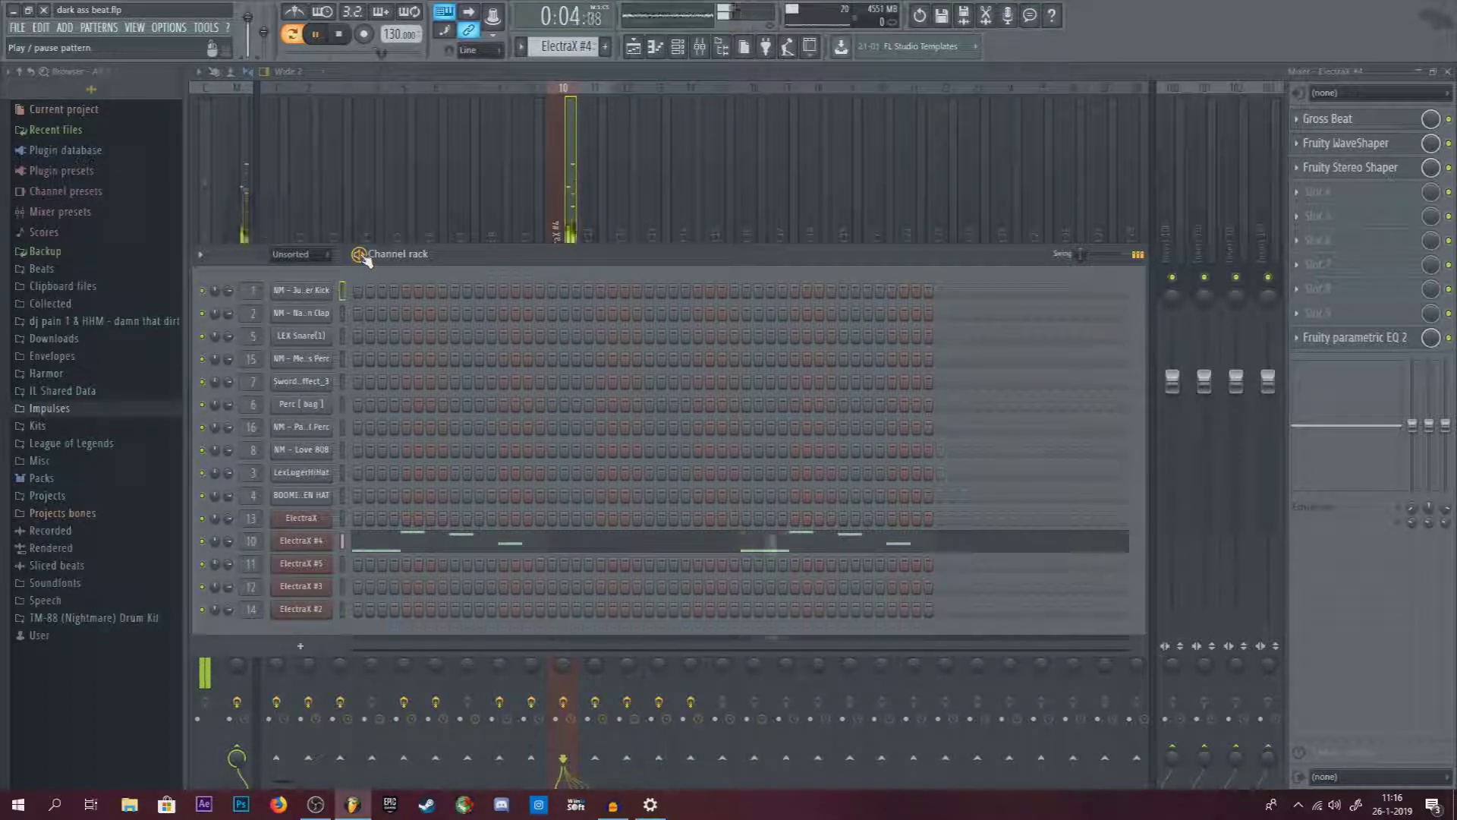
left_click(339, 33)
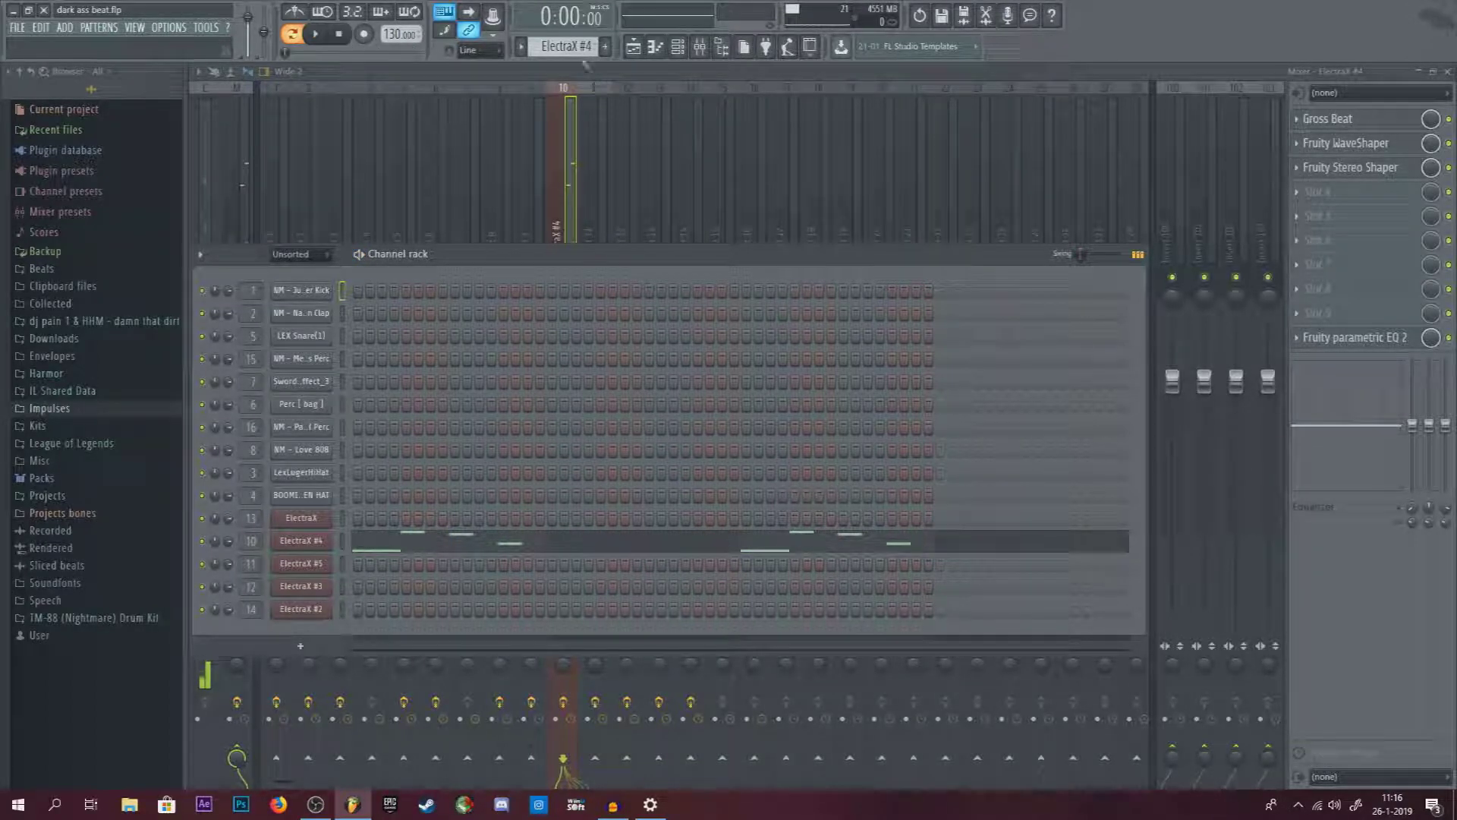
Play the ElectraX #5 pattern, and return to the ElectraX #4 pattern with the mixer shown.
key("KP_Add")
key("space")
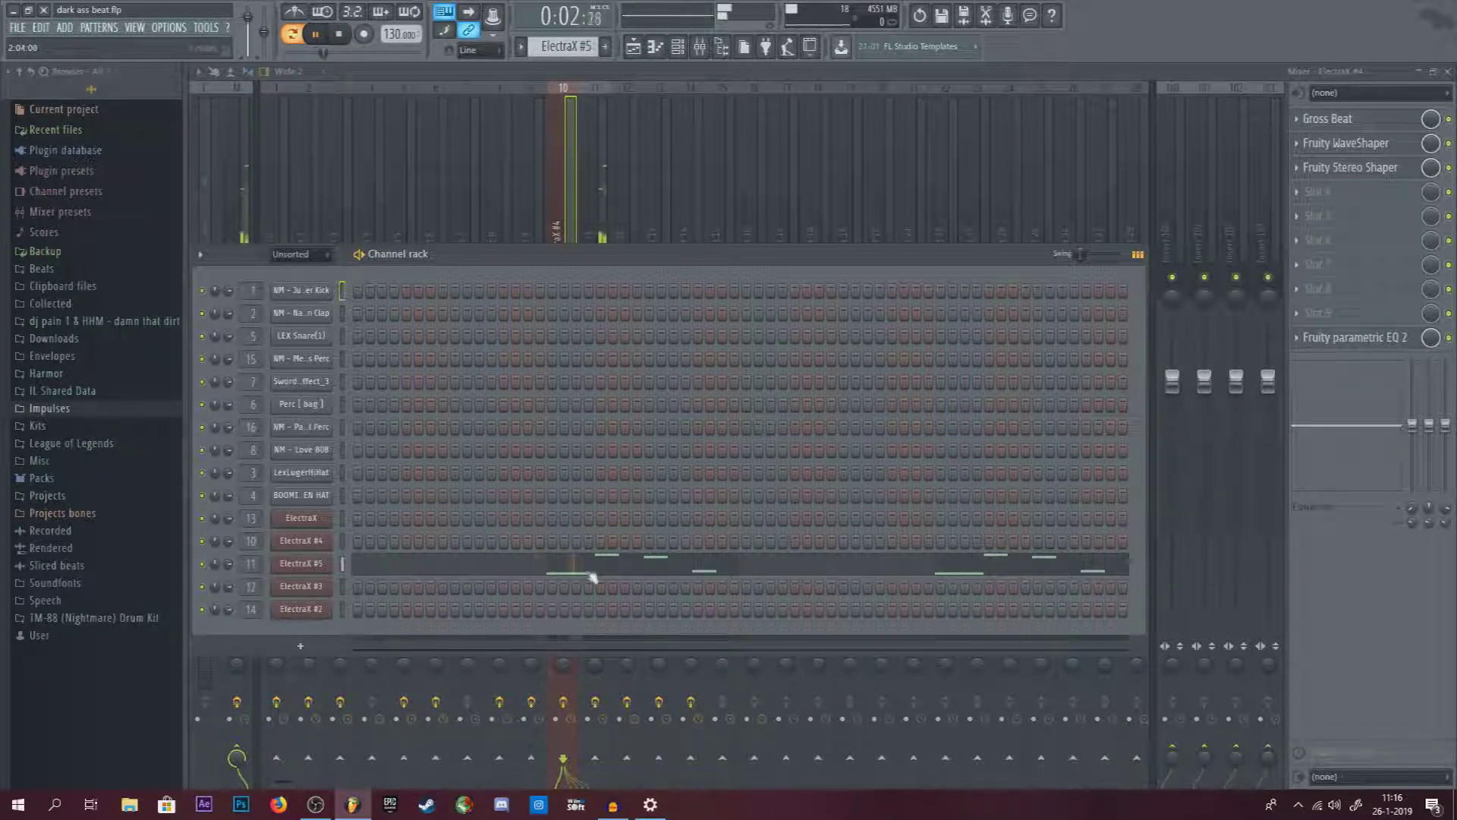
key("space")
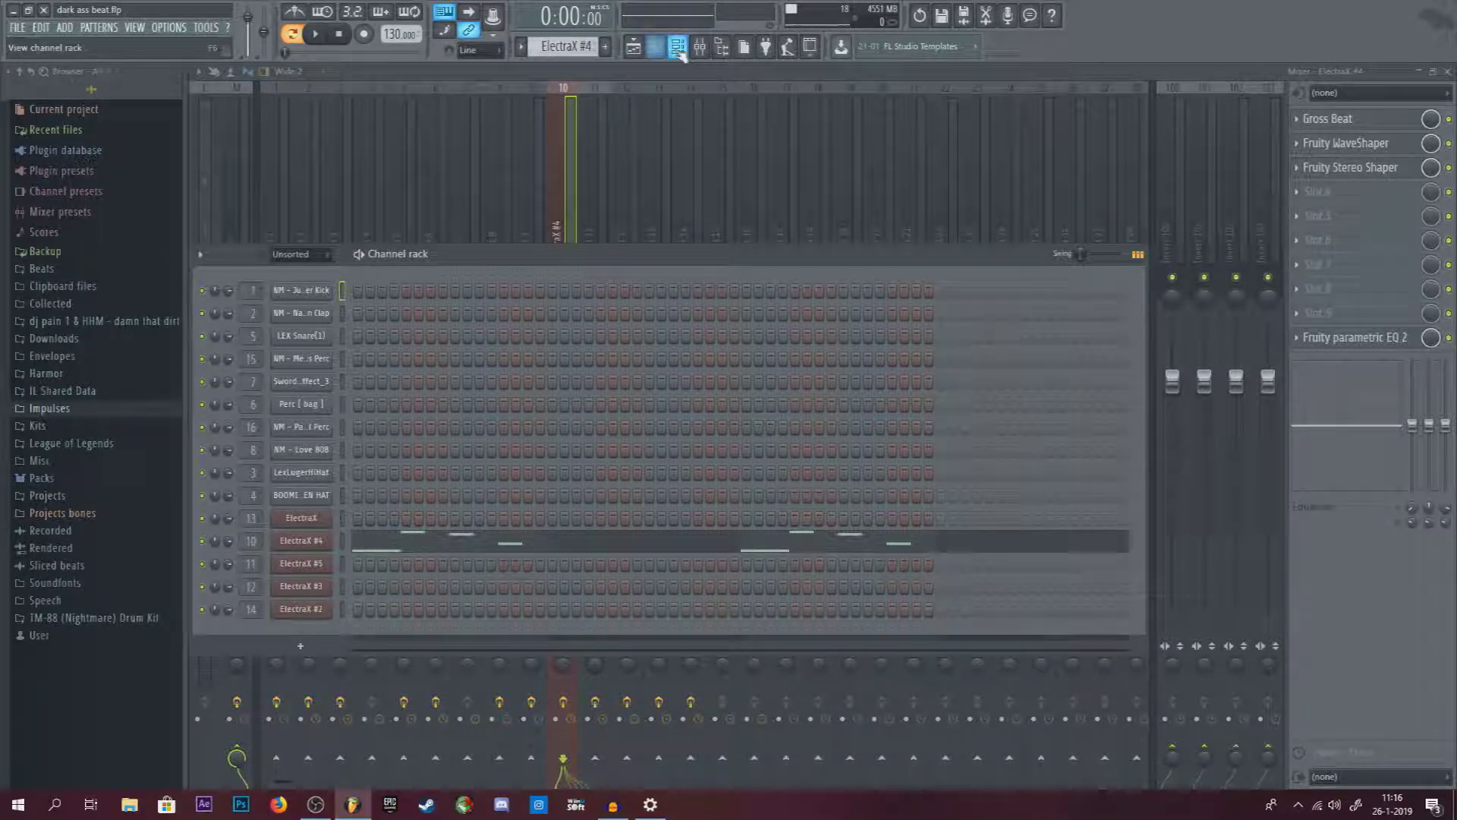
left_click(699, 46)
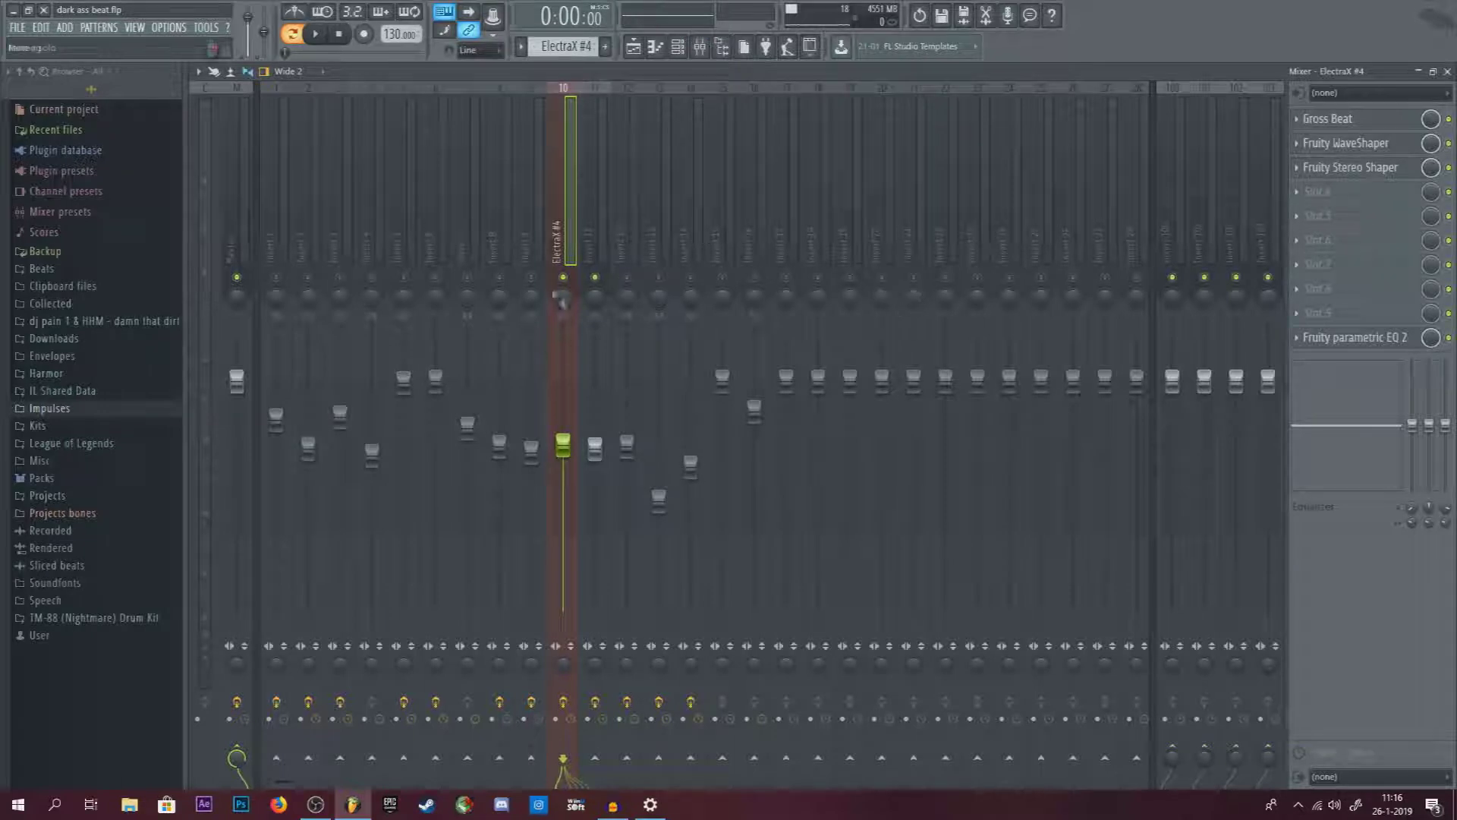
Check the WaveShaper on the ElectraX #4 track and Insert 11's effect chain, and leave only ElectraX #4 soloed.
left_click(1344, 143)
left_click(1346, 146)
left_click(601, 228)
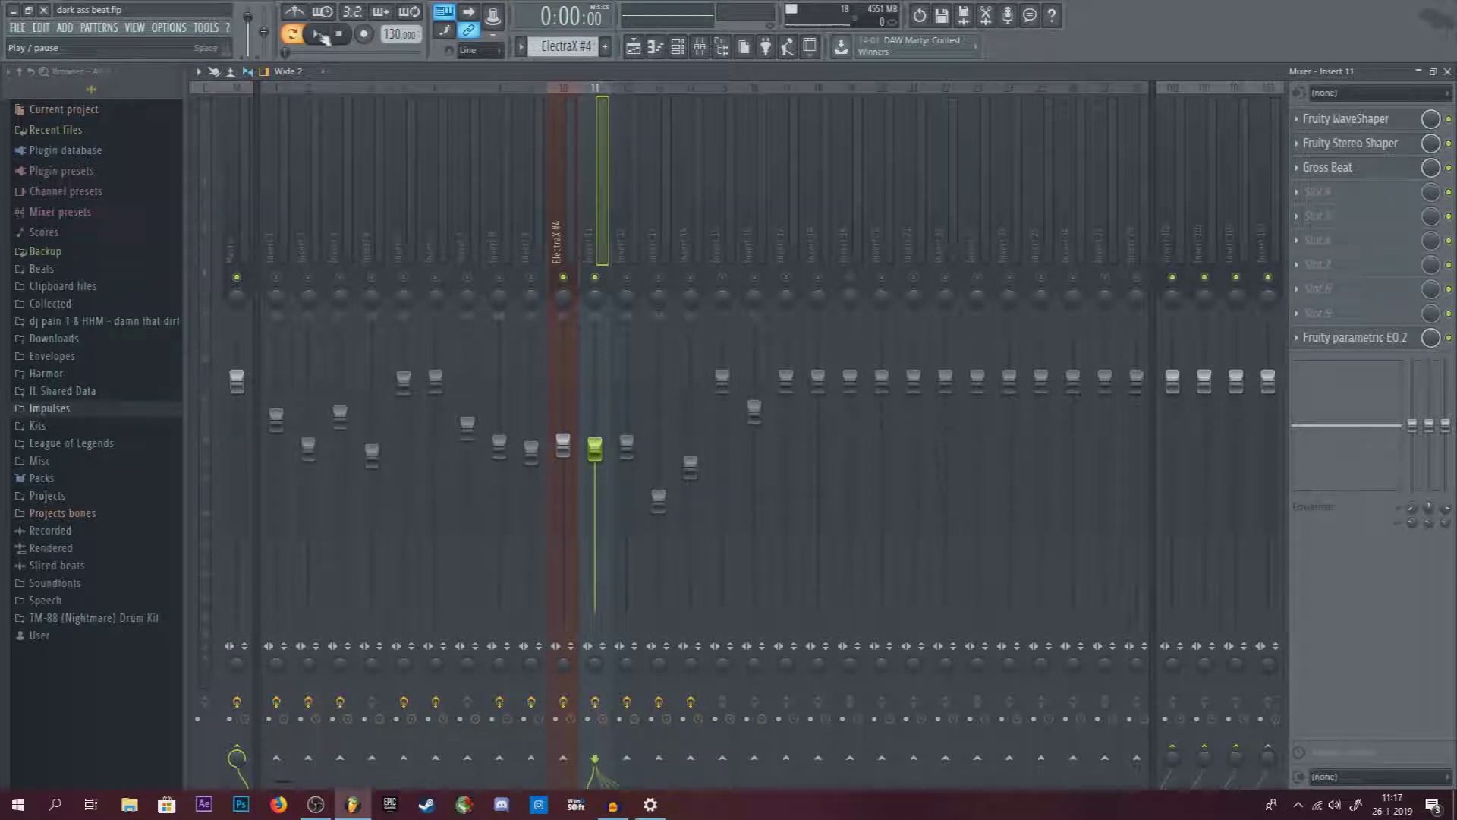
left_click(550, 289)
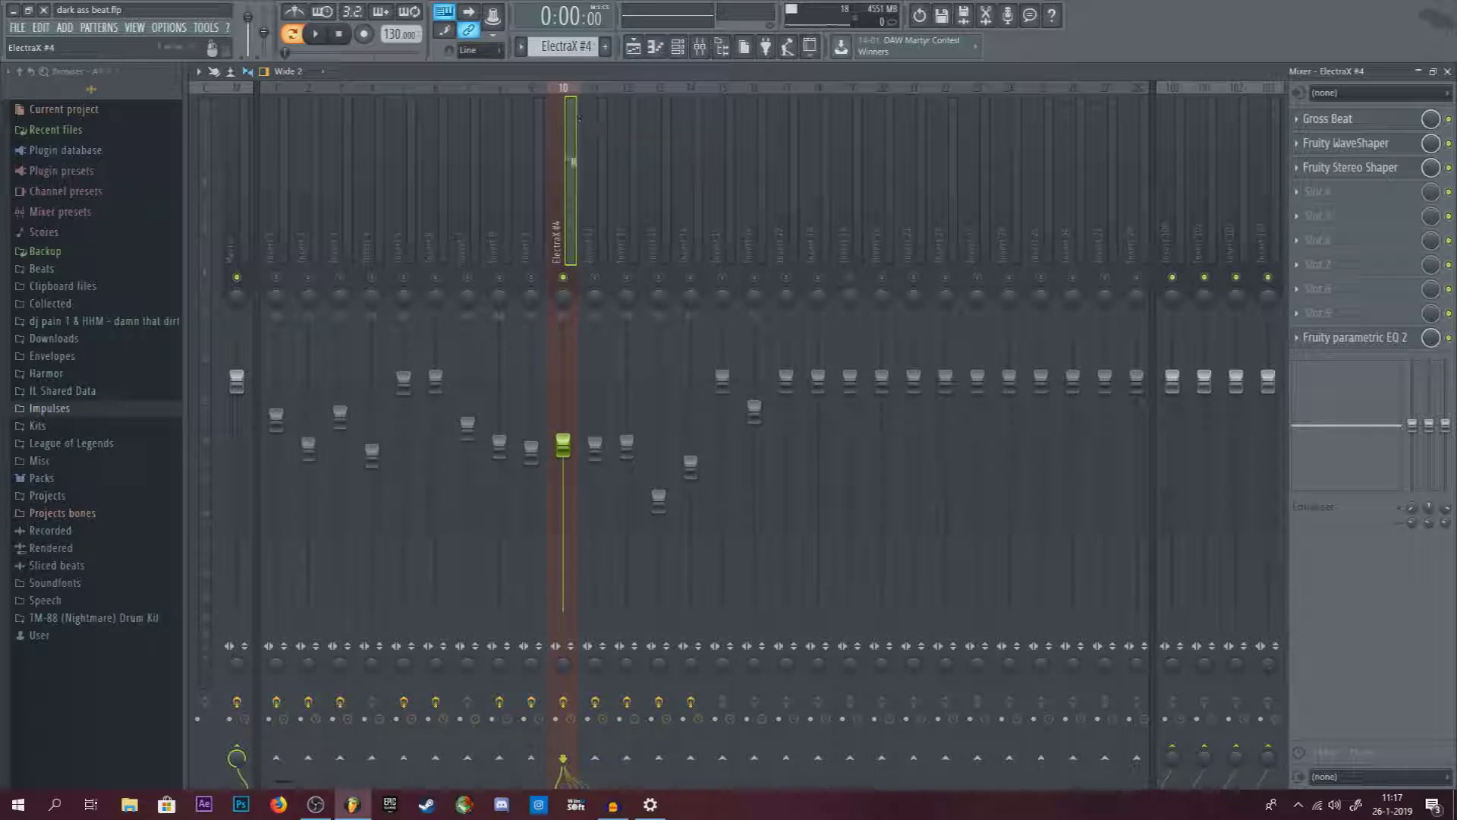
Play the soloed ElectraX #4 pattern from the channel rack, listen with the mixer shown, and stop playback.
left_click(701, 48)
left_click(702, 48)
left_click(678, 47)
key("space")
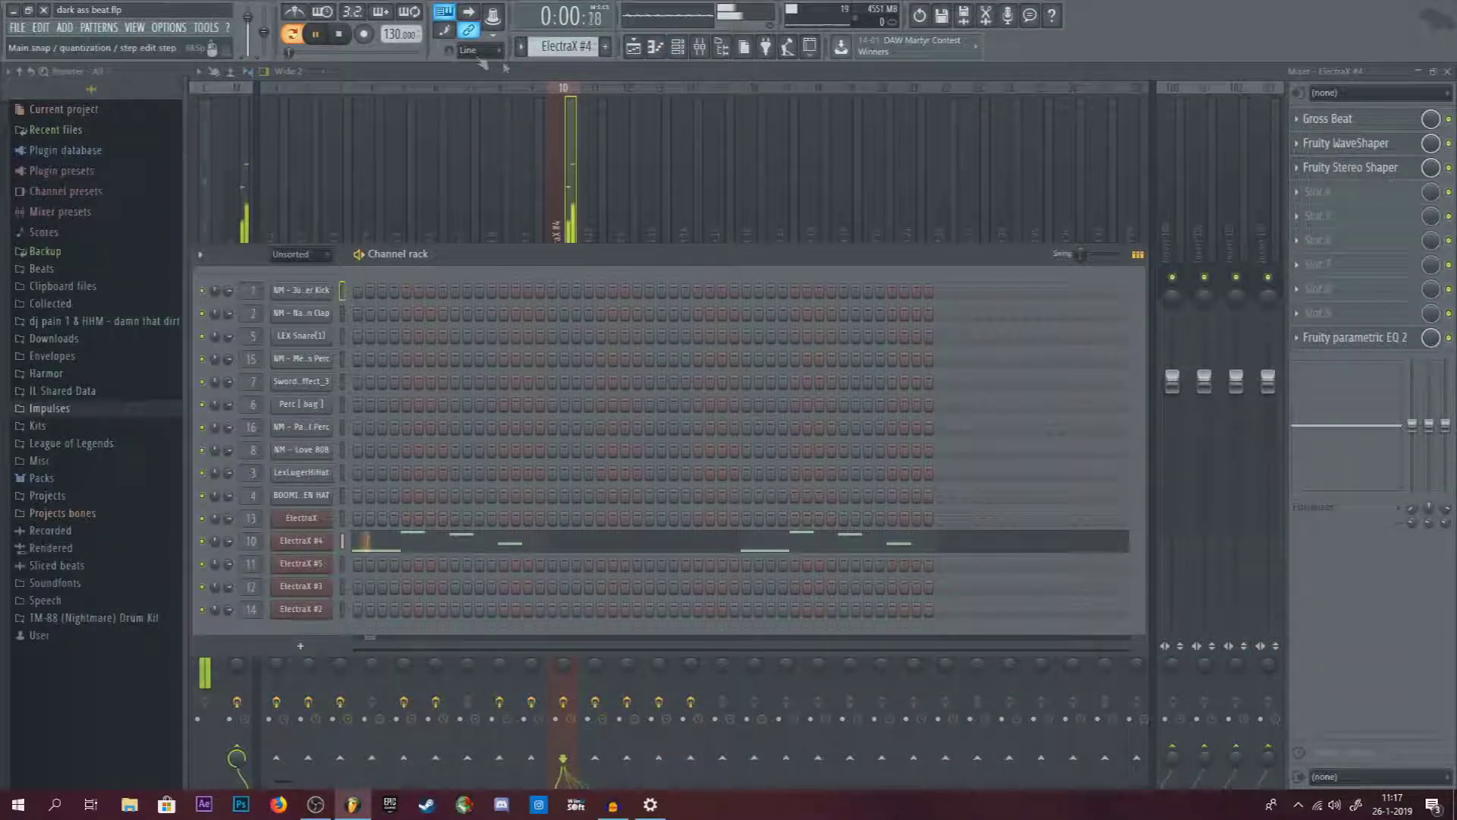
key("F6")
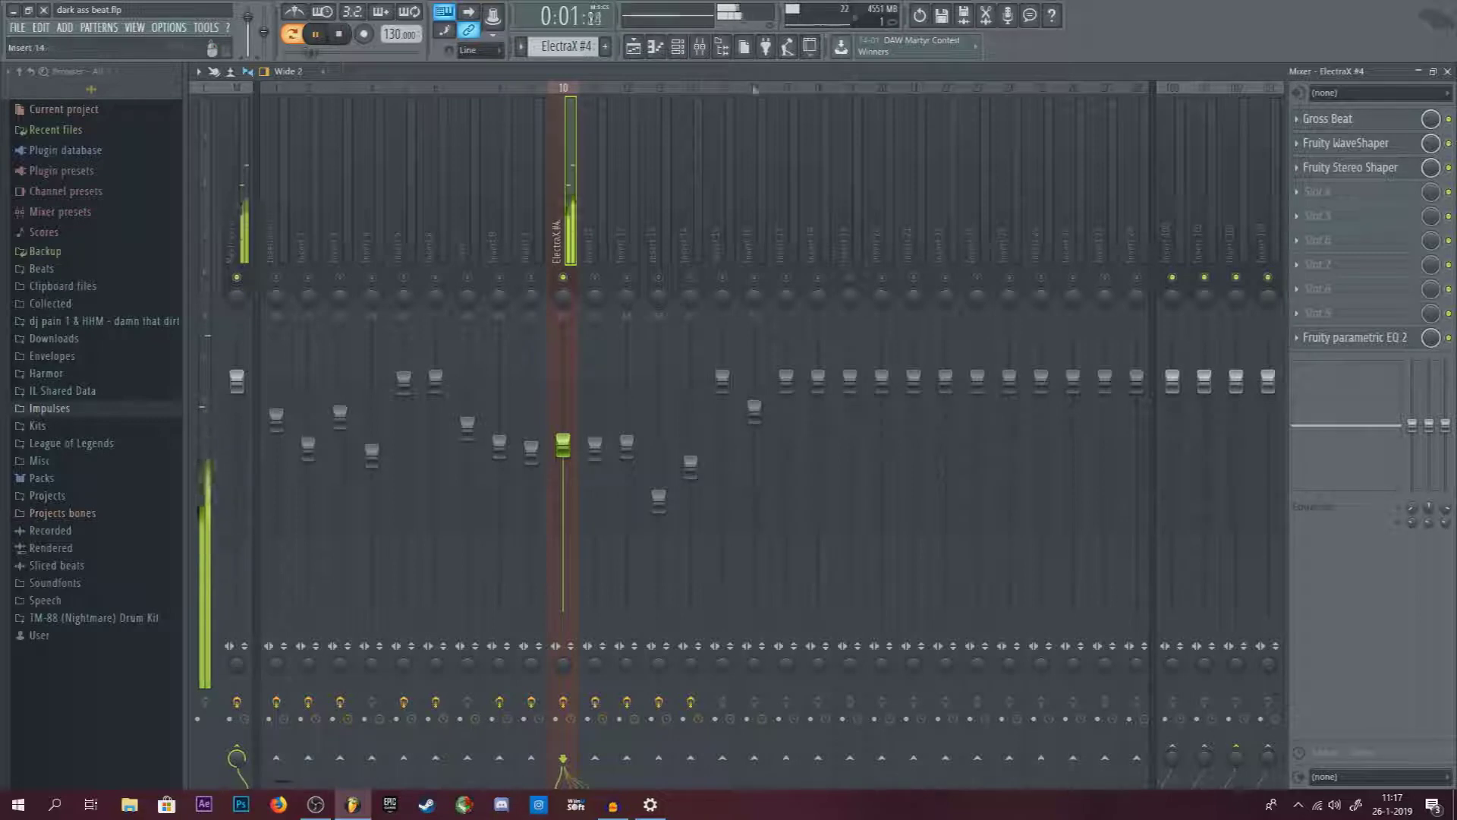
left_click(341, 37)
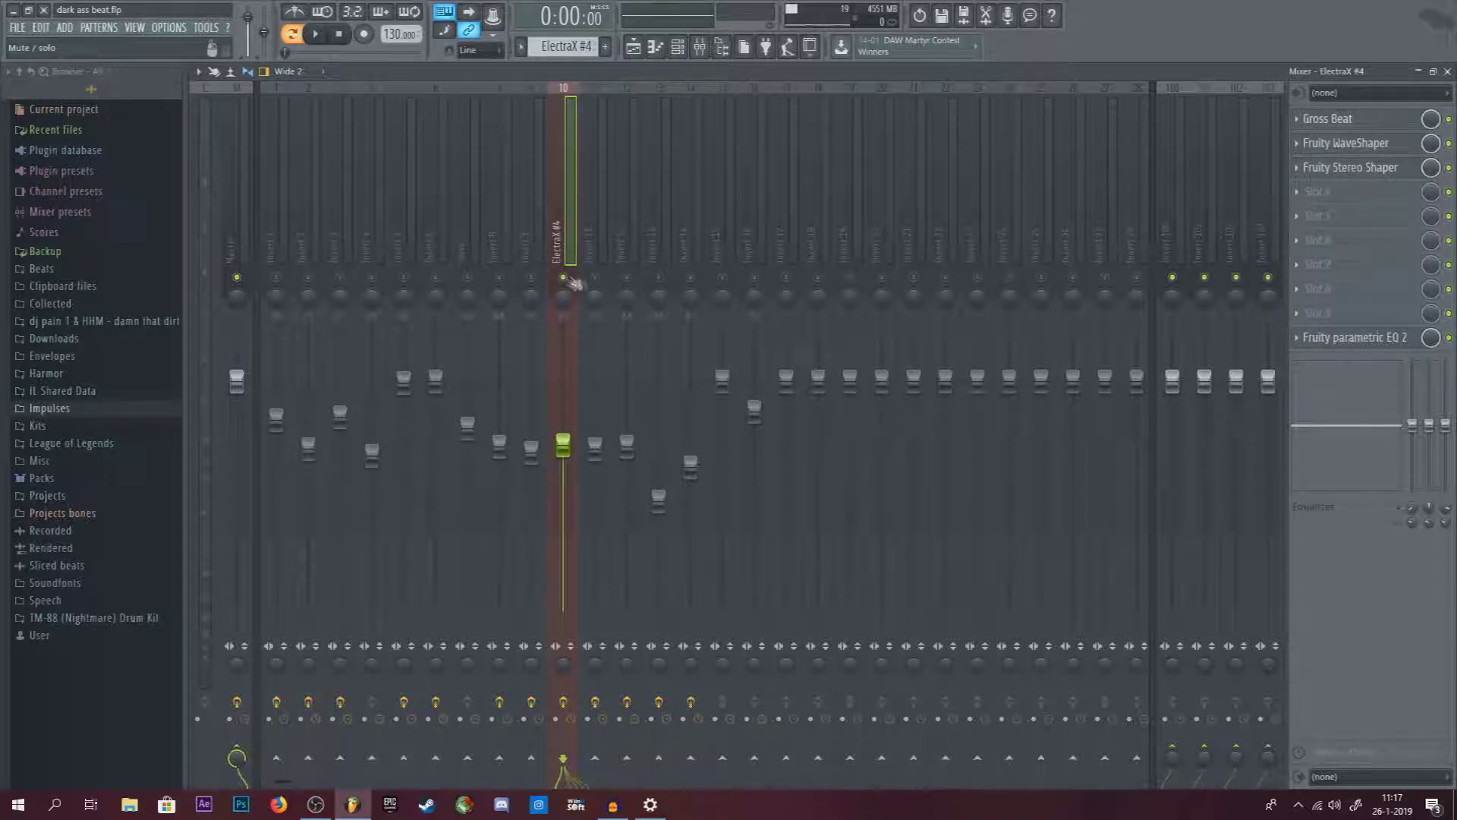
Solo Insert 13 instead of ElectraX #4 and switch playback to song mode.
left_click(566, 277)
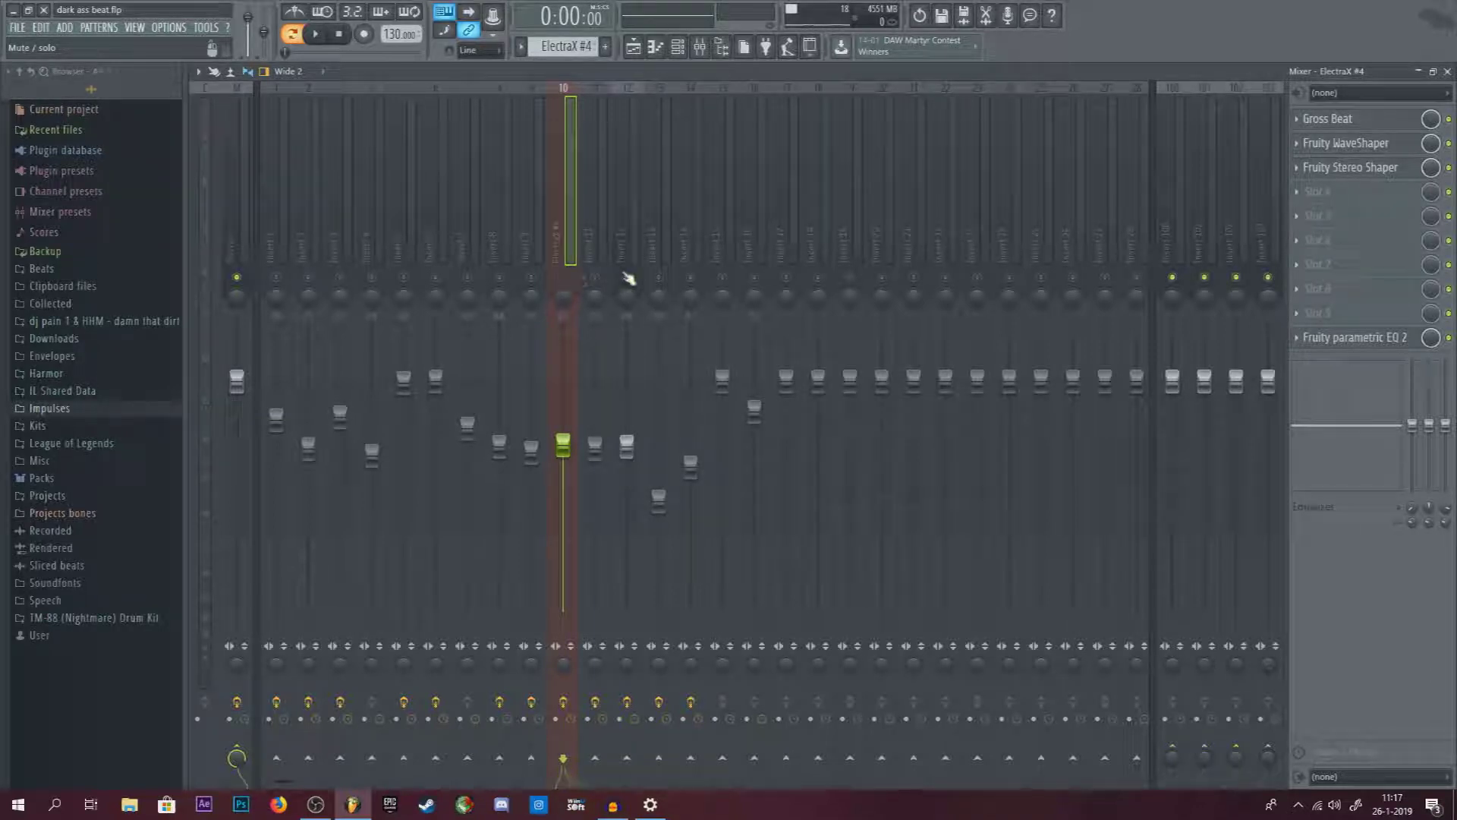
left_click(654, 260)
left_click(291, 33)
key("space")
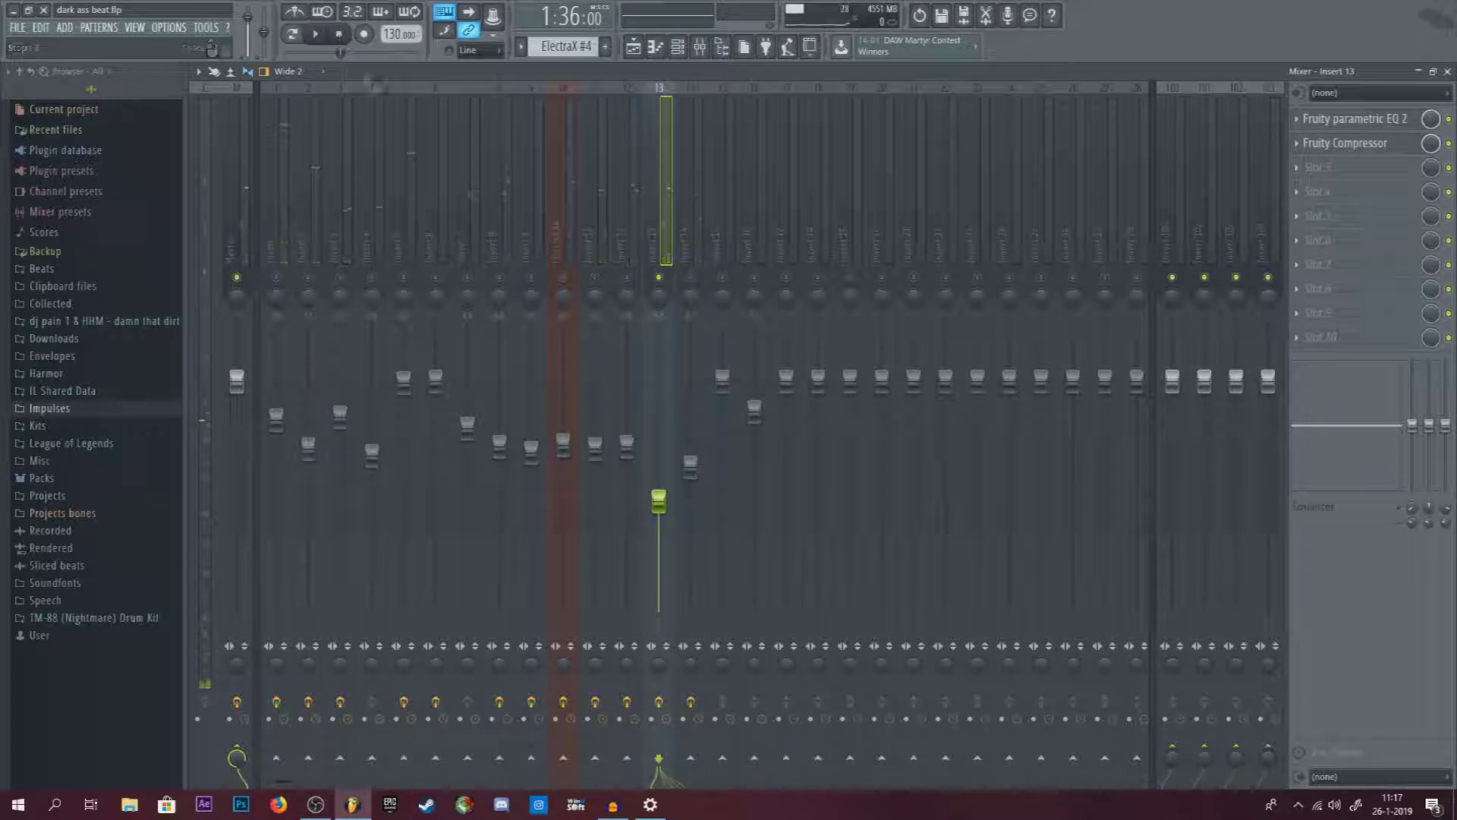
Add Fruity WaveShaper to Insert 13's third effect slot and shape its curve into a half sine bending upward.
left_click(1303, 176)
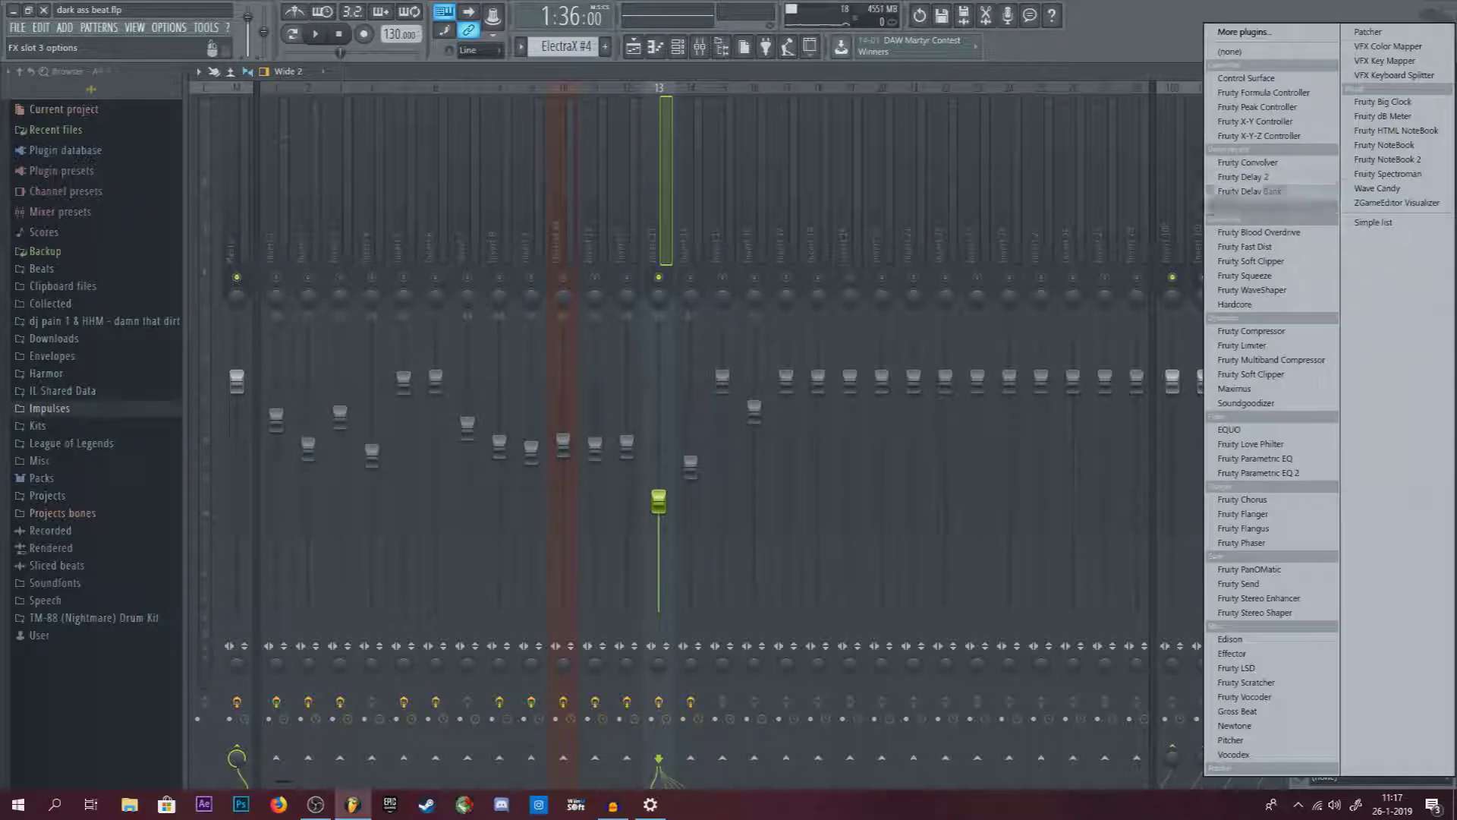
left_click(1313, 296)
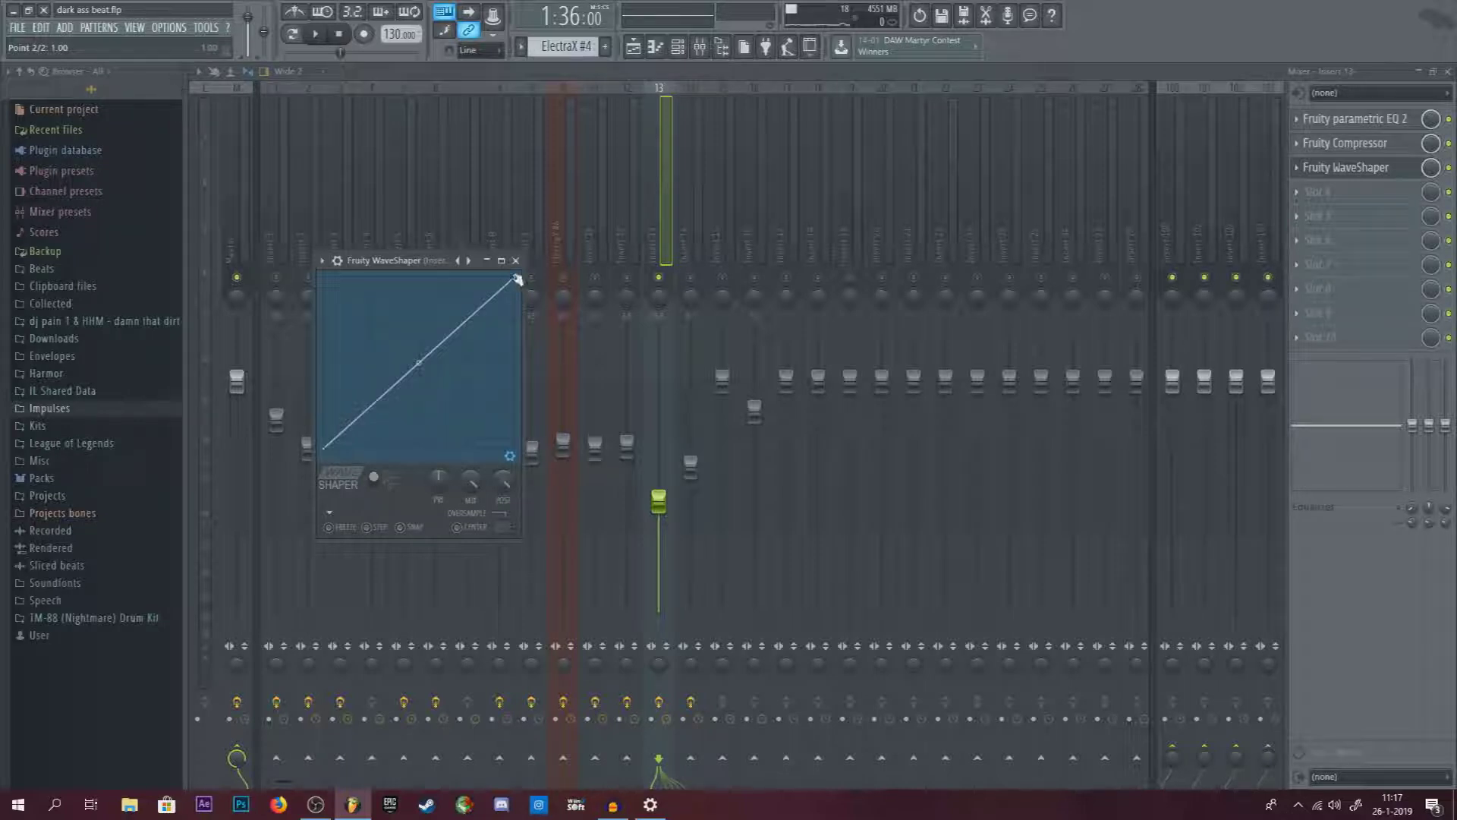
right_click(517, 280)
left_click(558, 426)
left_click_drag(421, 366, 396, 327)
left_click(515, 261)
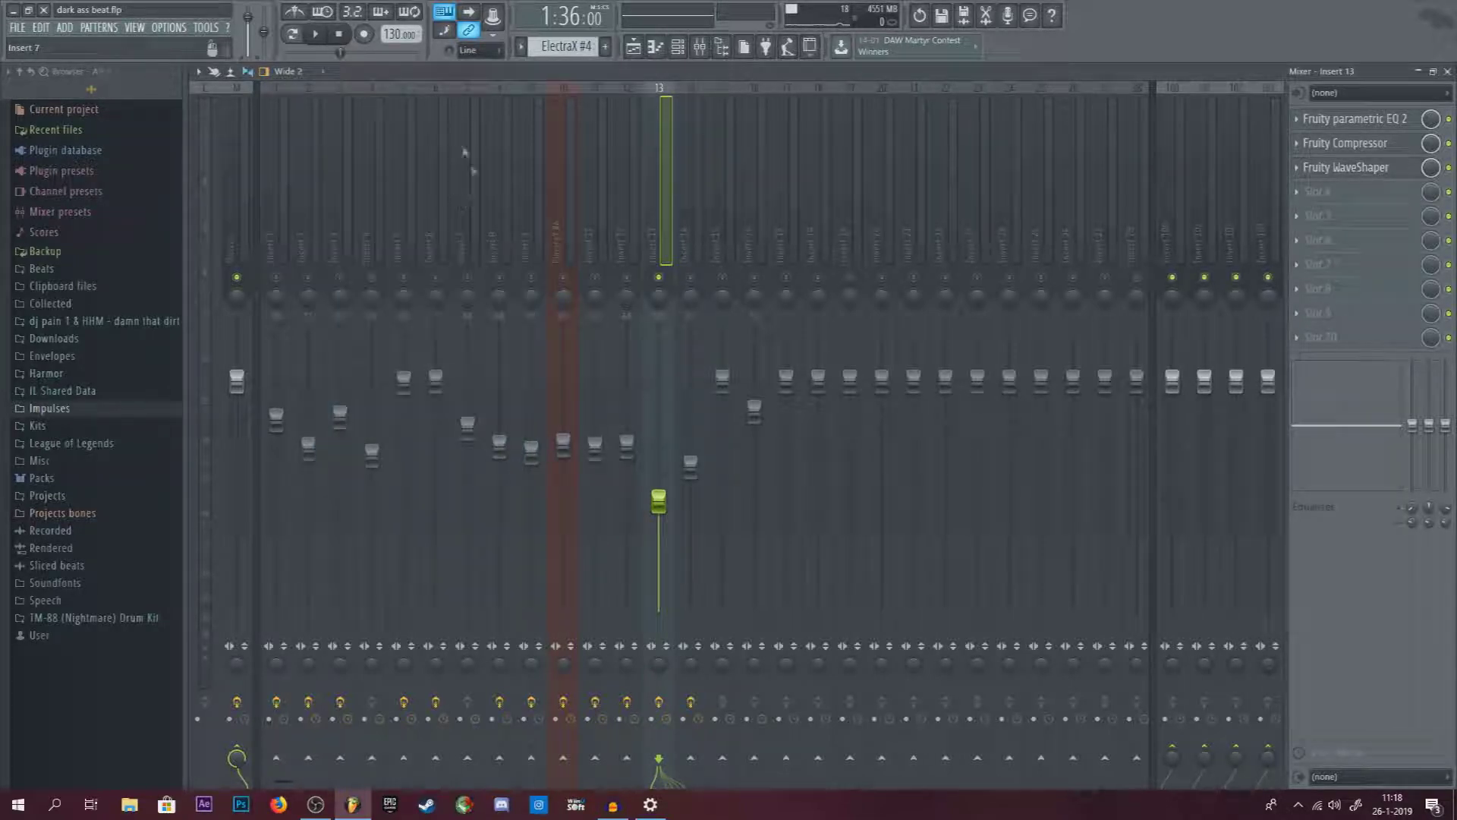
Play Insert 13 with the WaveShaper on and off for comparison, and review the WaveShaper's curve.
left_click(317, 35)
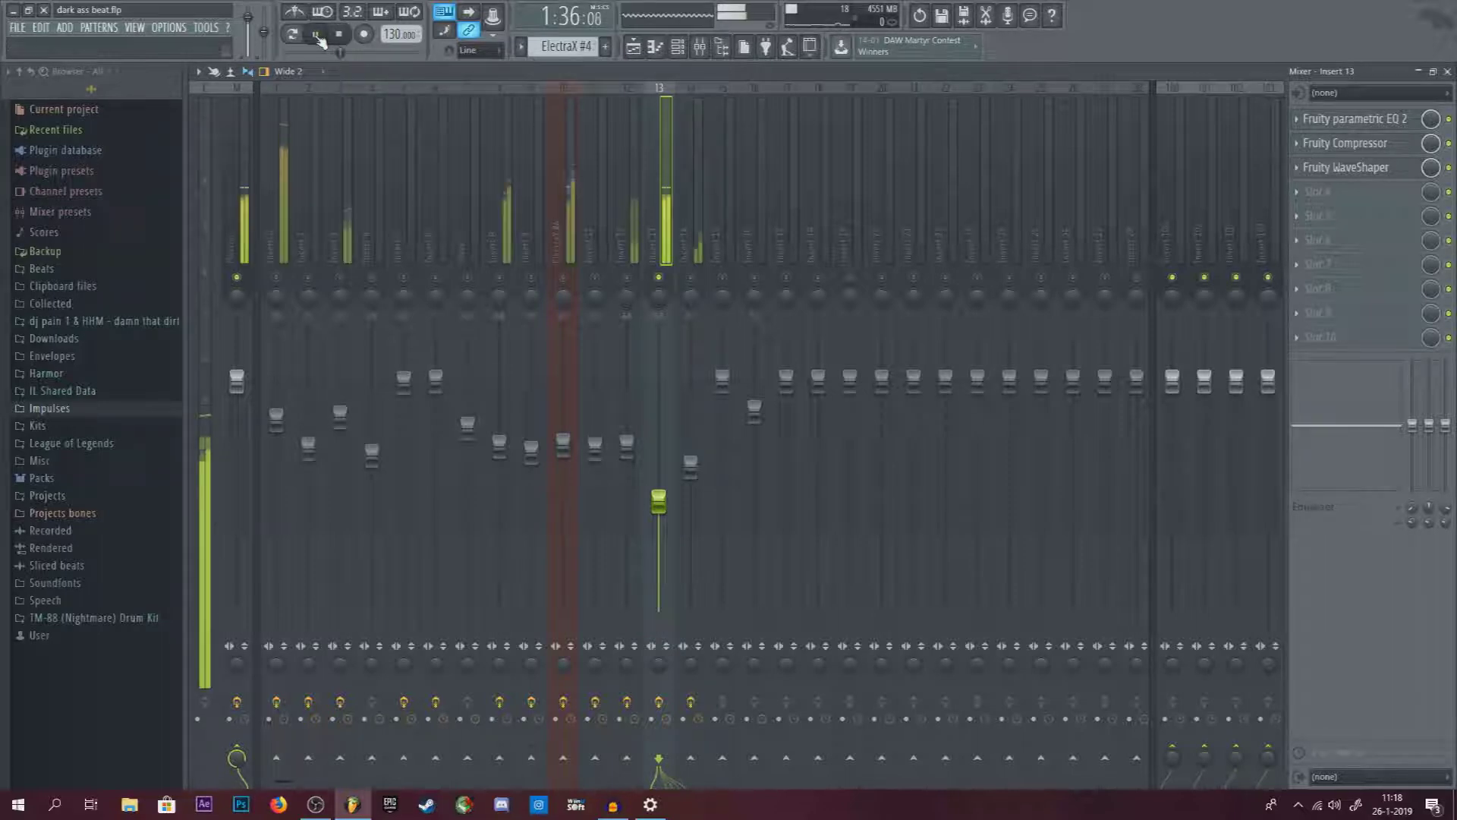
left_click(1449, 167)
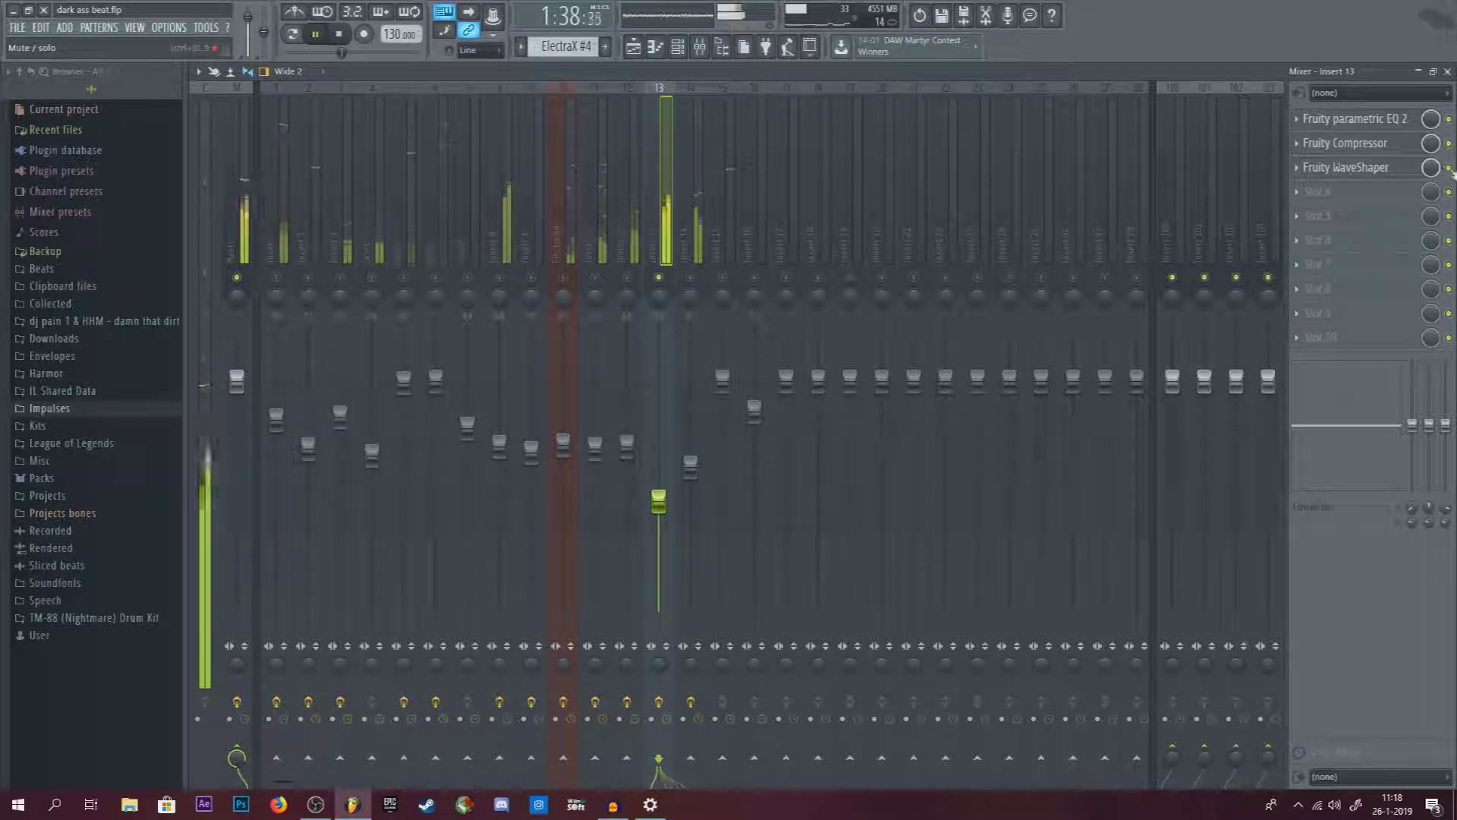
left_click(339, 33)
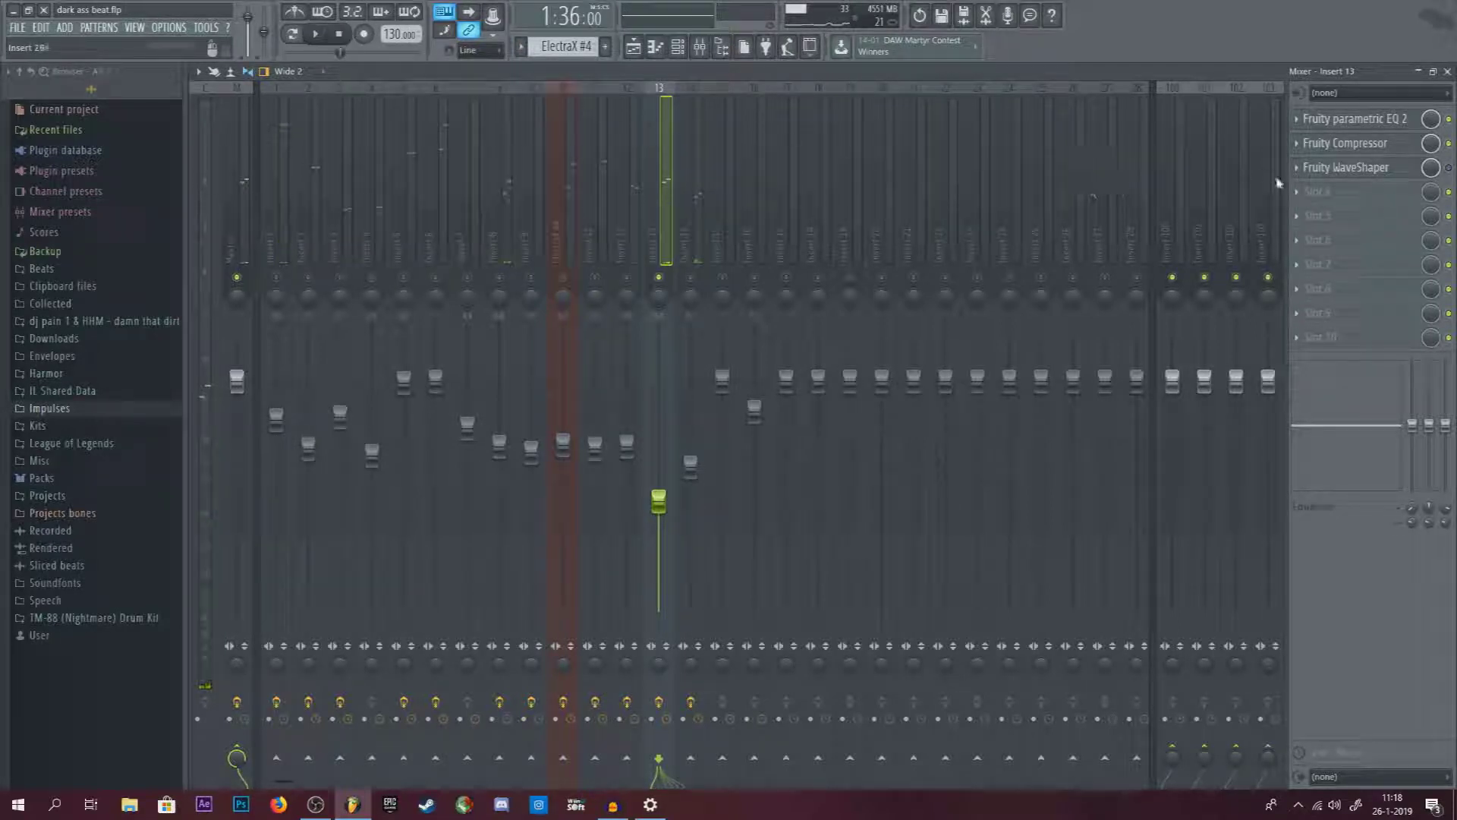
key("space")
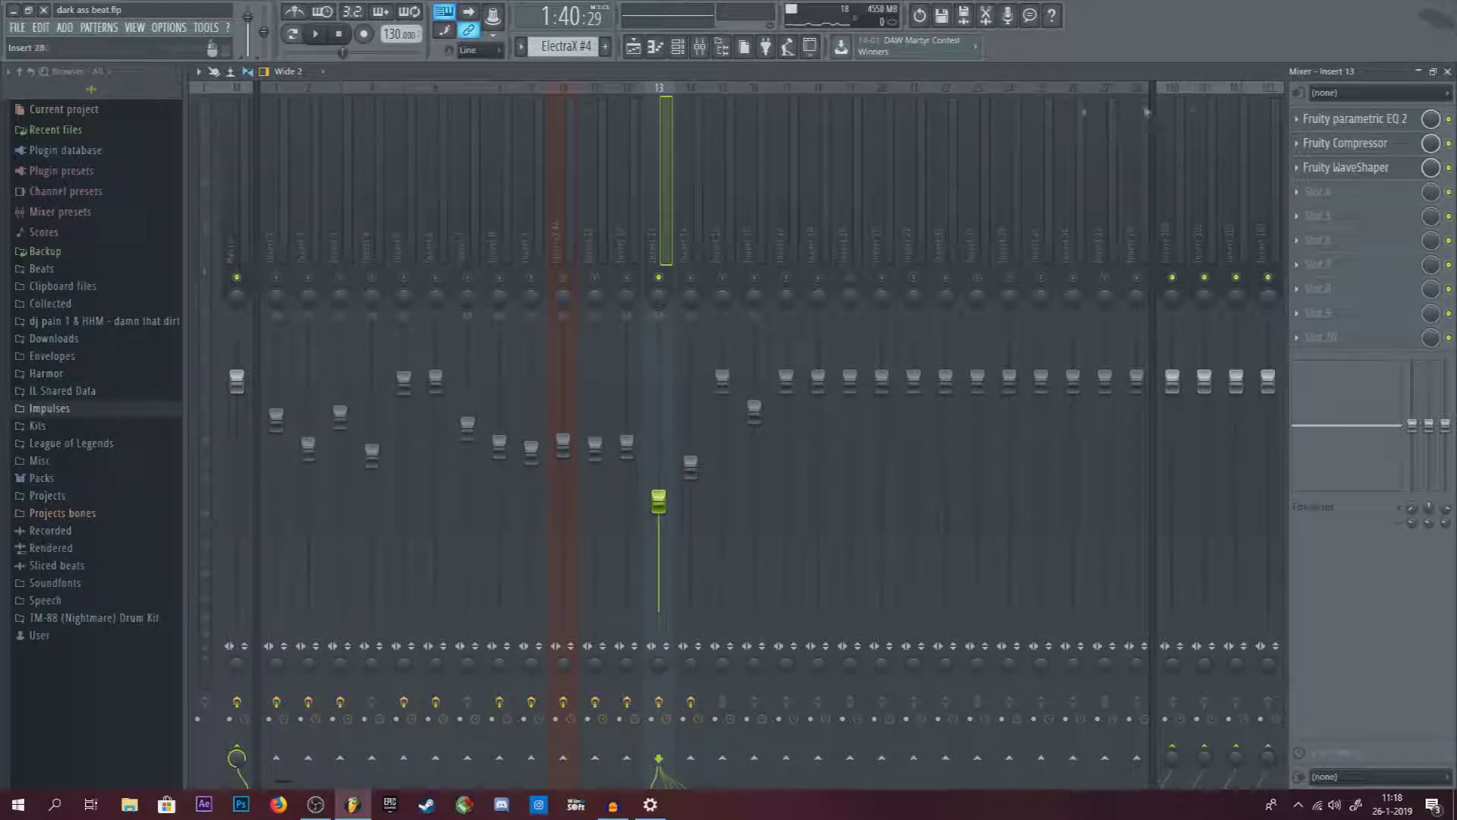
left_click(1340, 168)
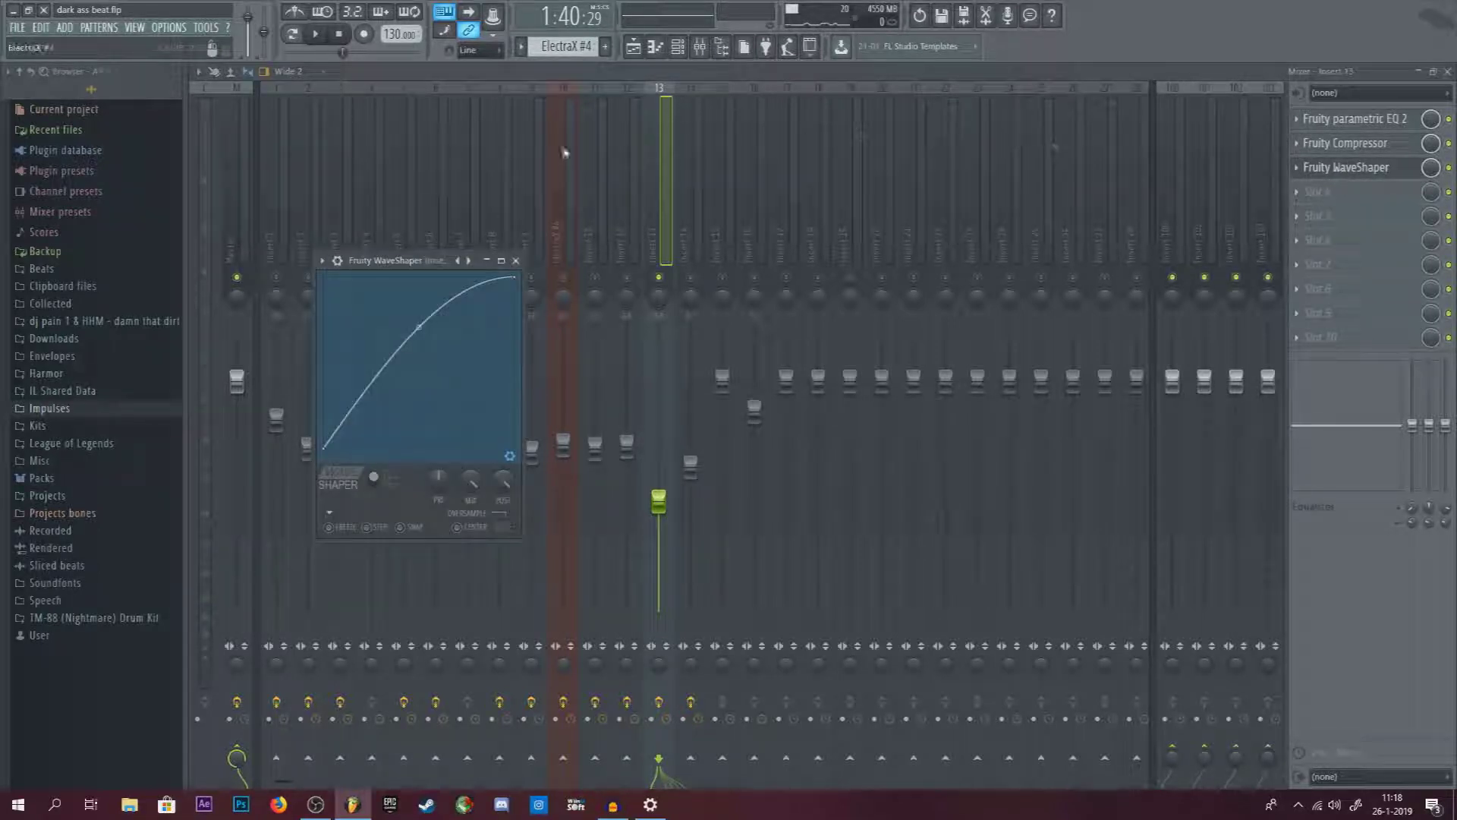
left_click(515, 261)
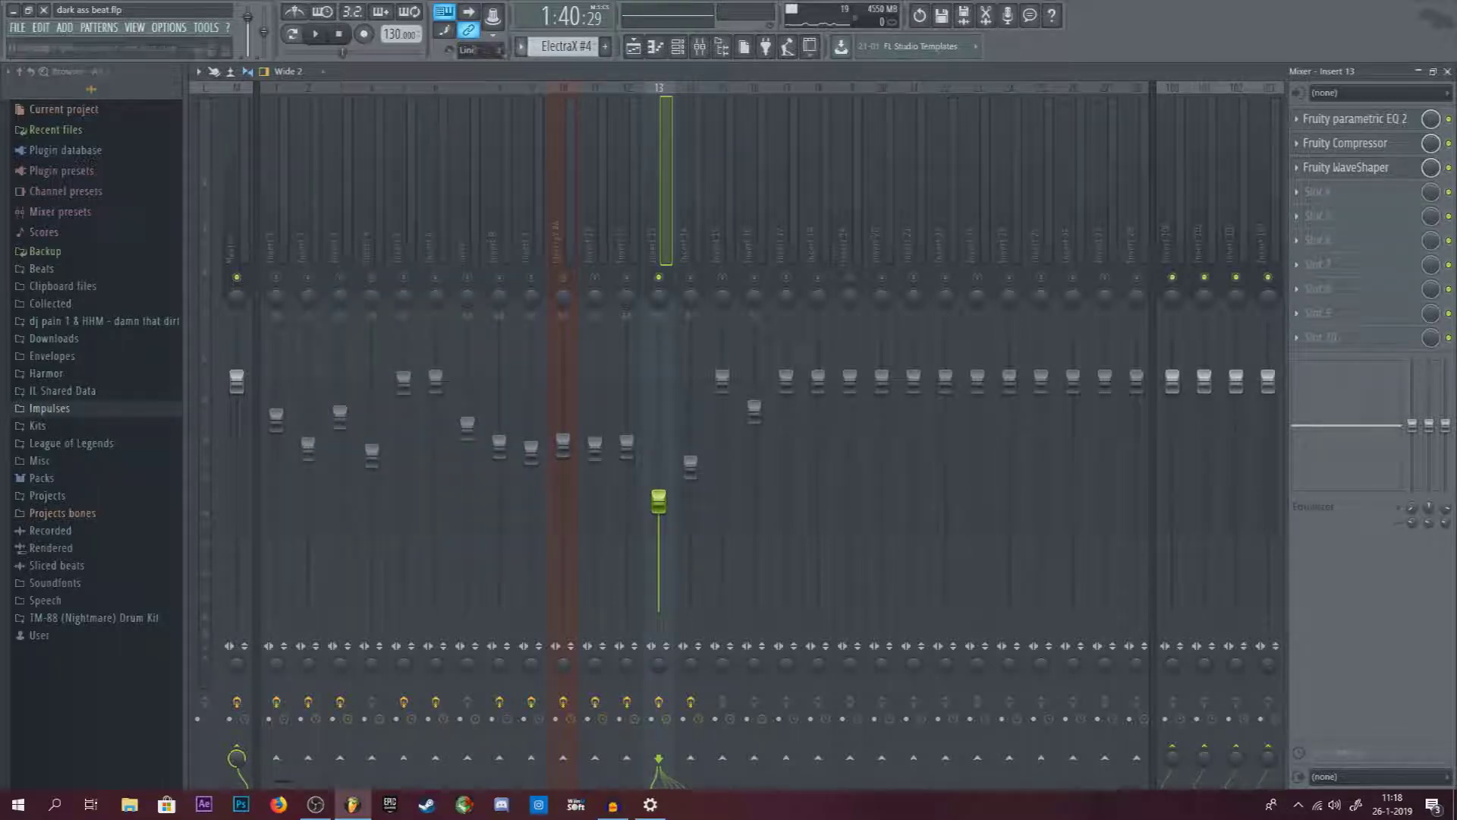
Set the playlist's playback selection to bars 85 to 89 and return to the mixer.
left_click(633, 46)
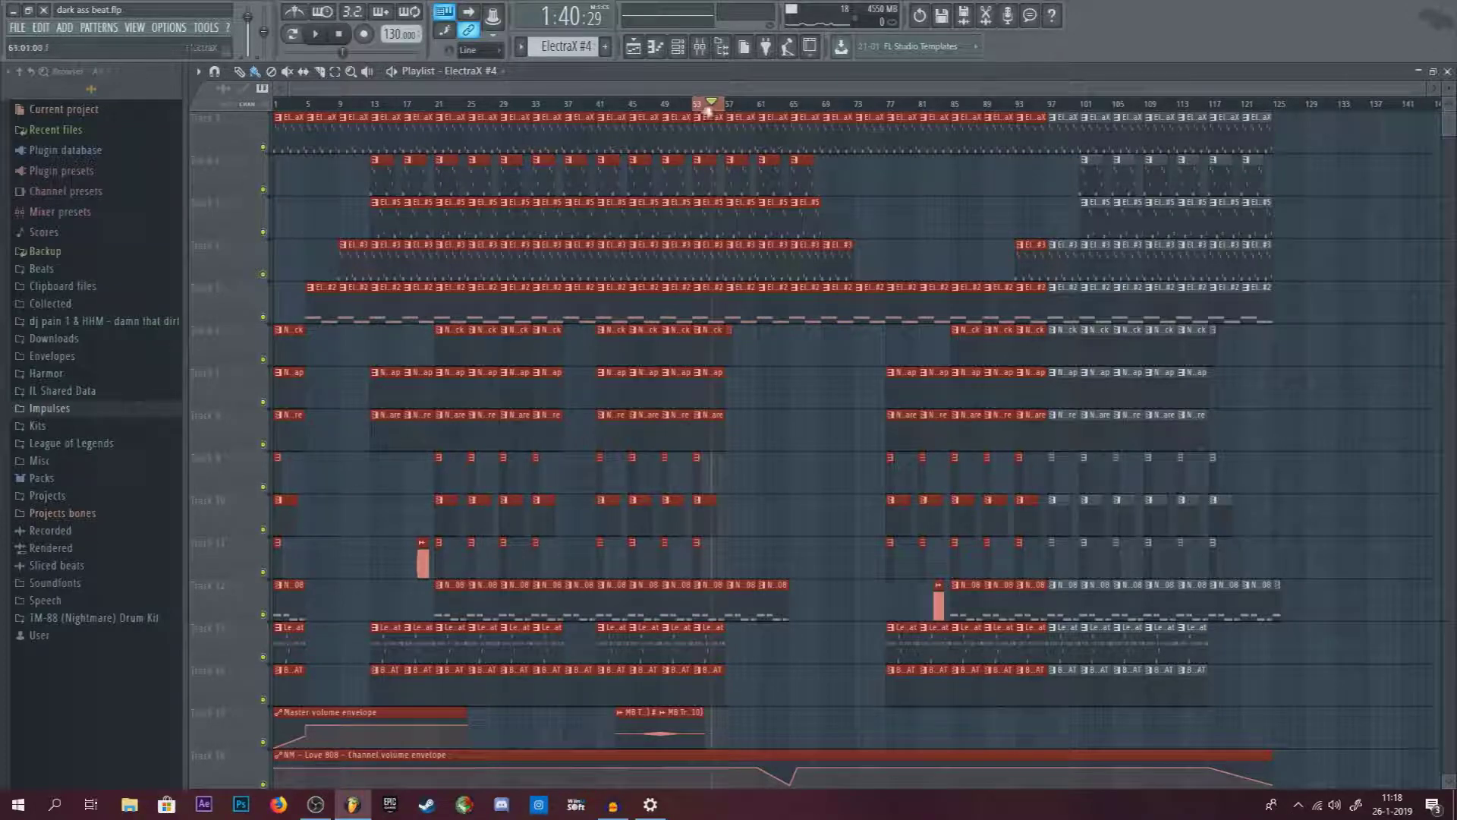
left_click_drag(1031, 119, 972, 109)
left_click_drag(705, 105, 951, 104)
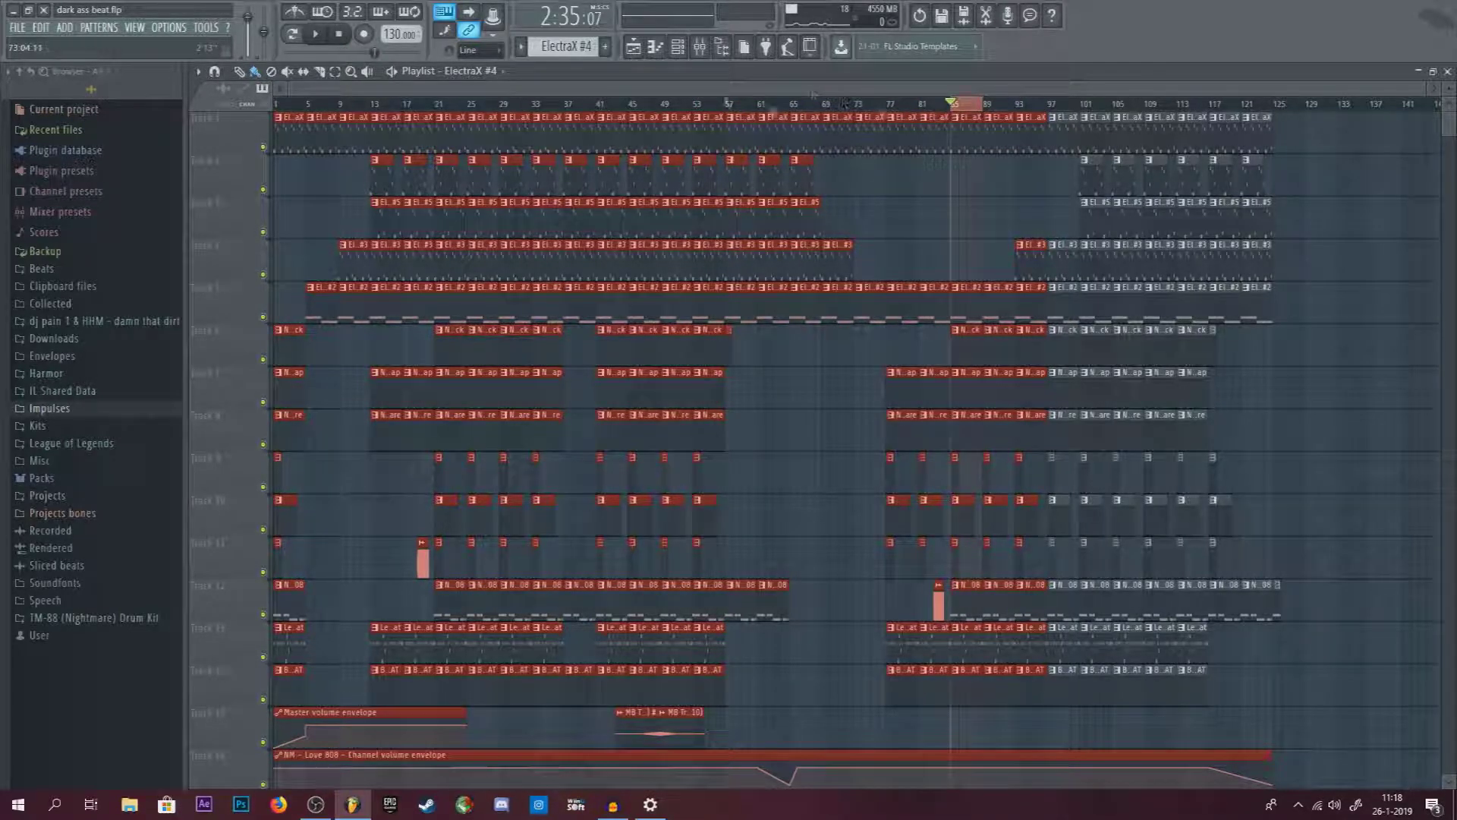
left_click(700, 46)
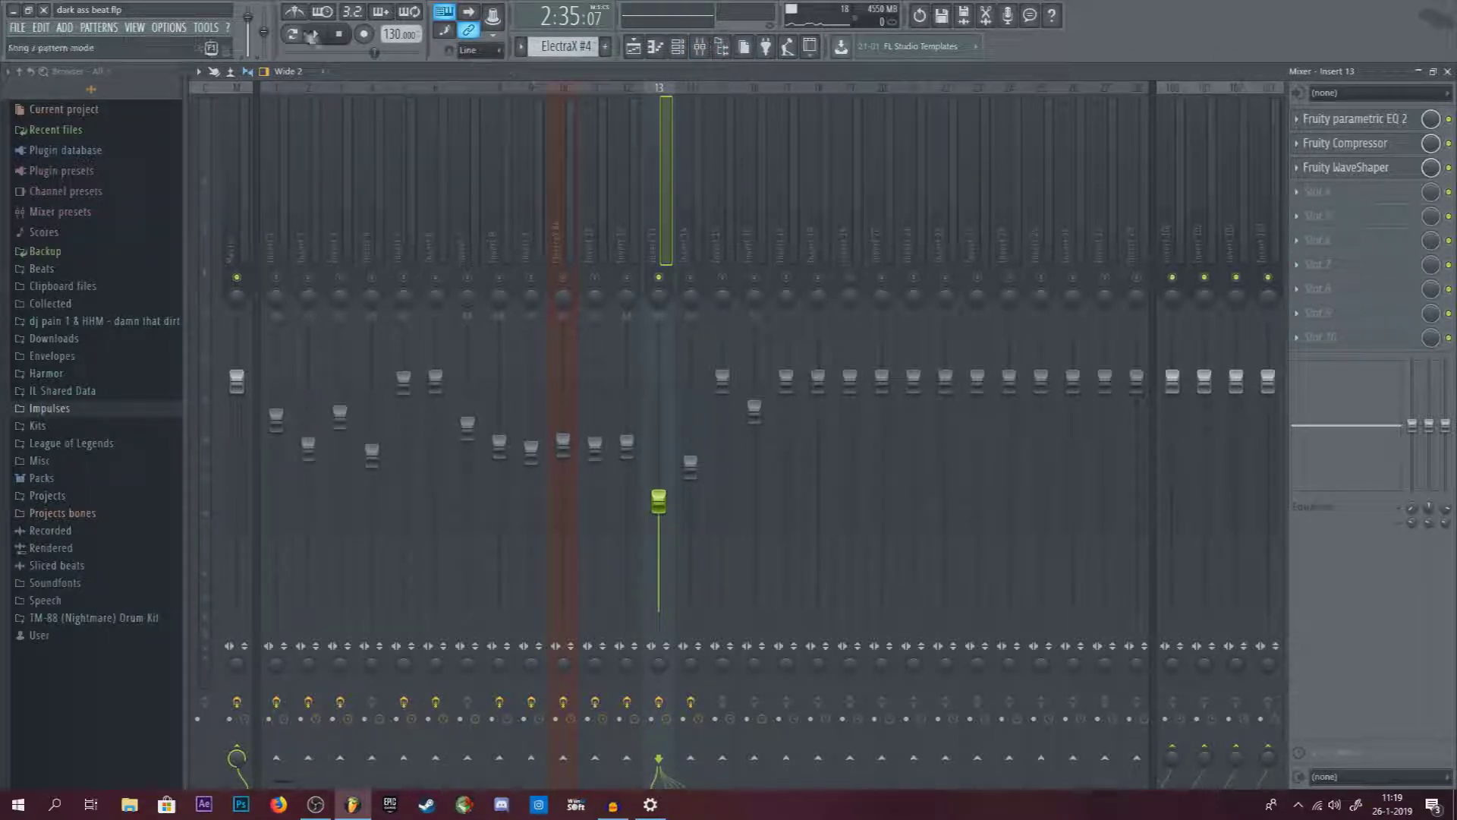
Play the selected playlist section with all mixer tracks on and bypass Insert 13's WaveShaper for comparison.
key("F5")
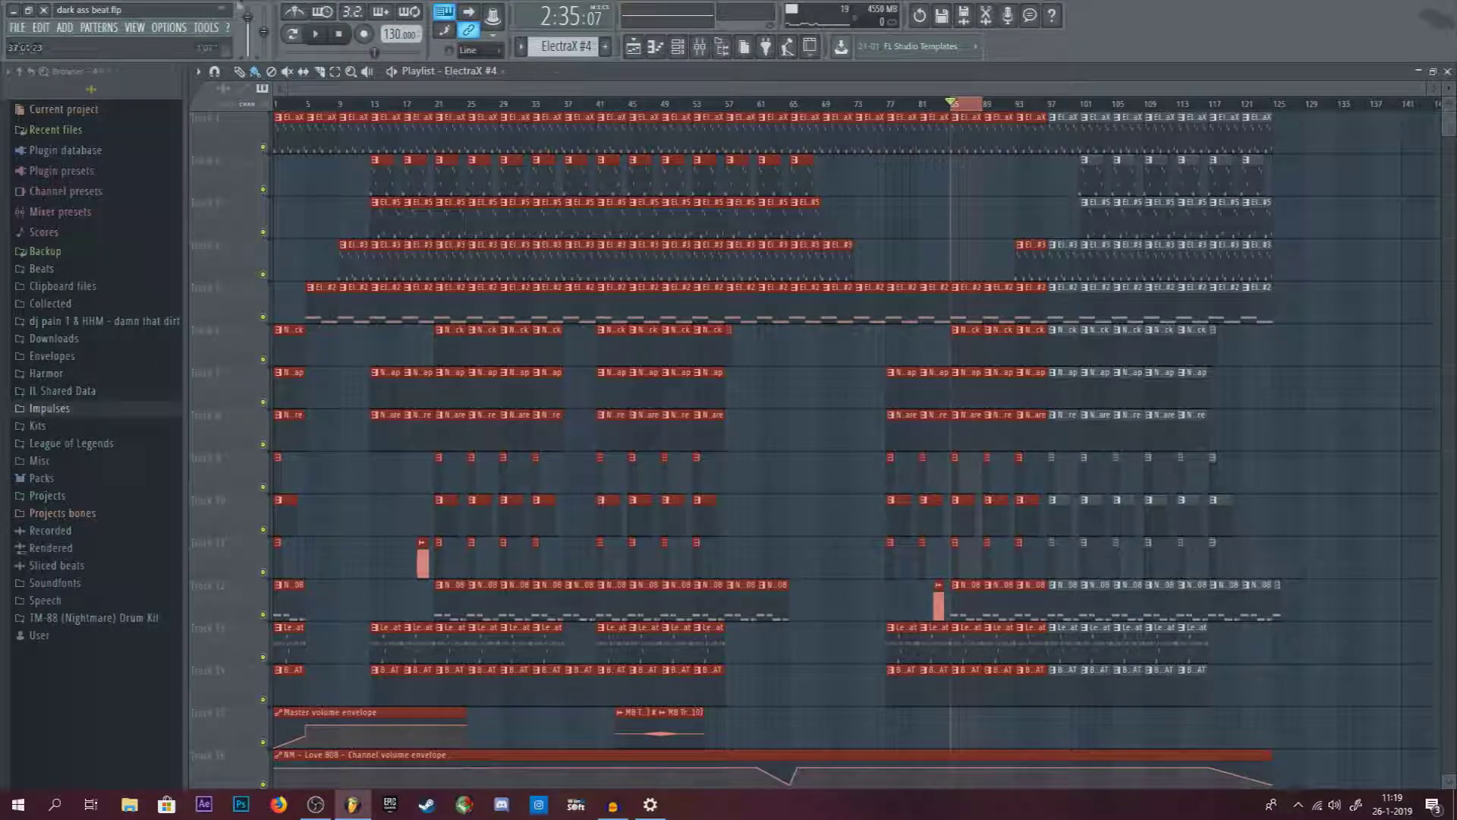
left_click(700, 47)
key("space")
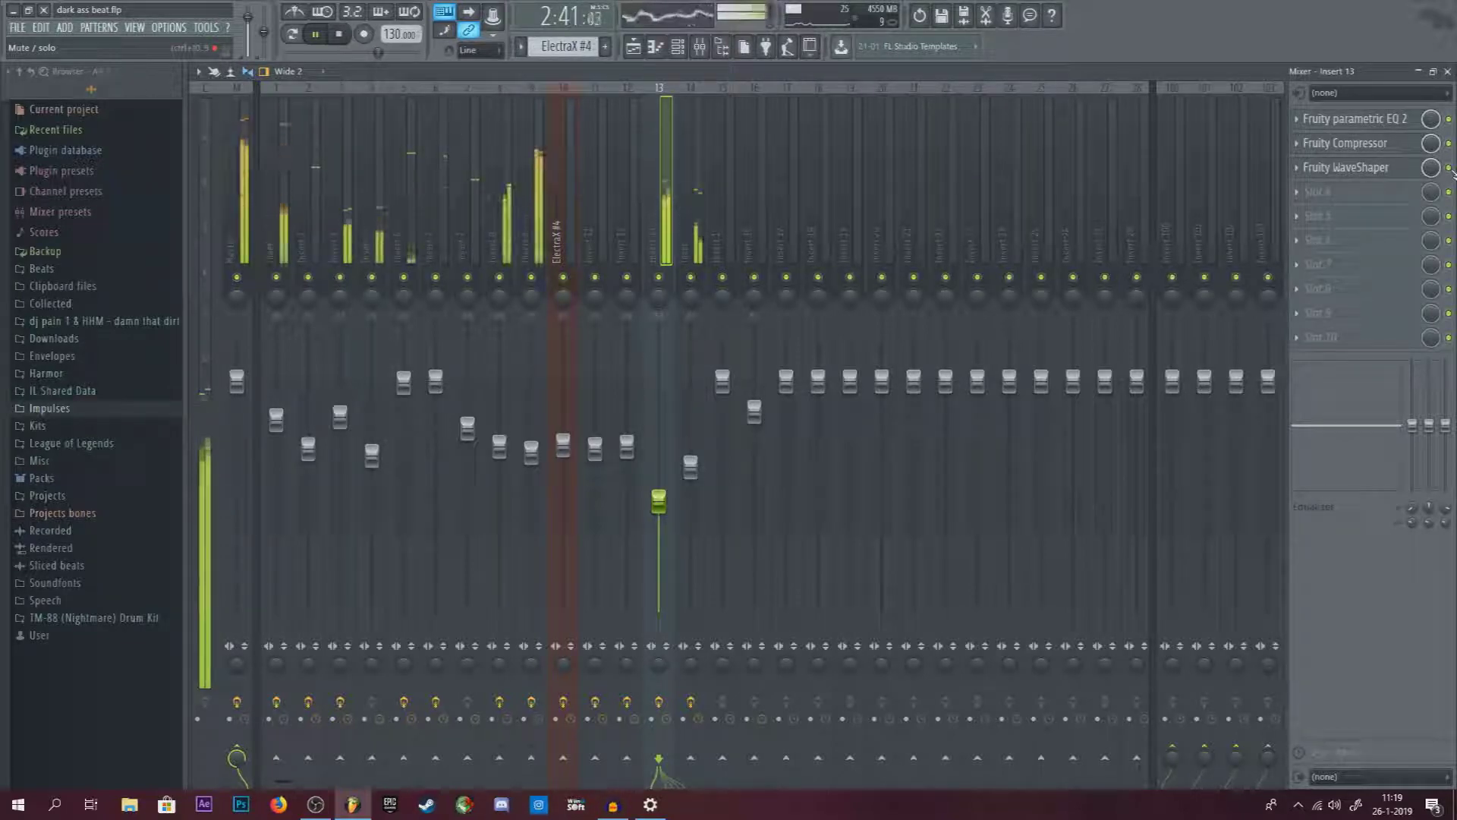
left_click(338, 33)
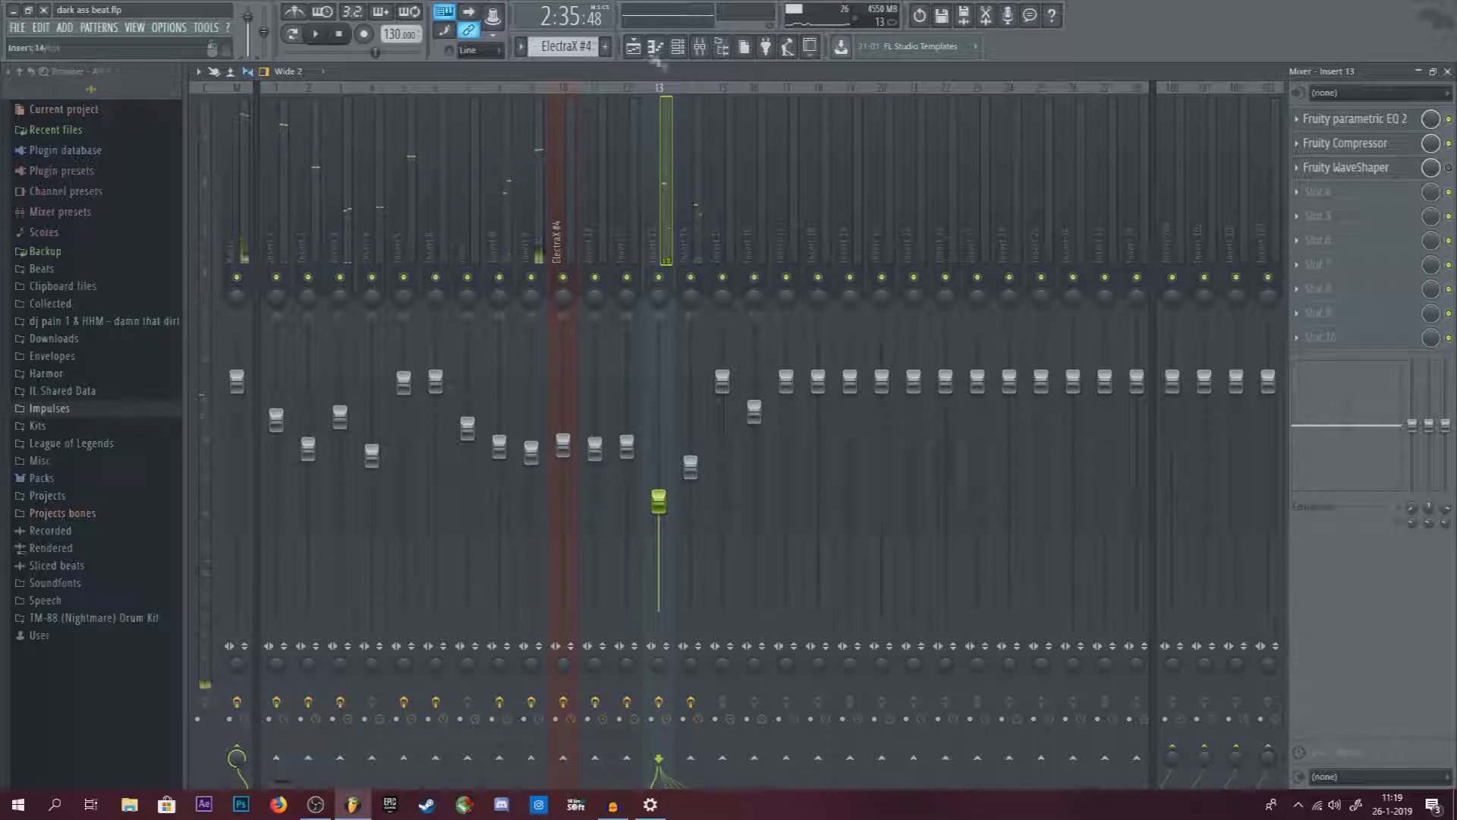
Extend the playlist's playback selection to the whole song, and return to the mixer for playback.
left_click(632, 47)
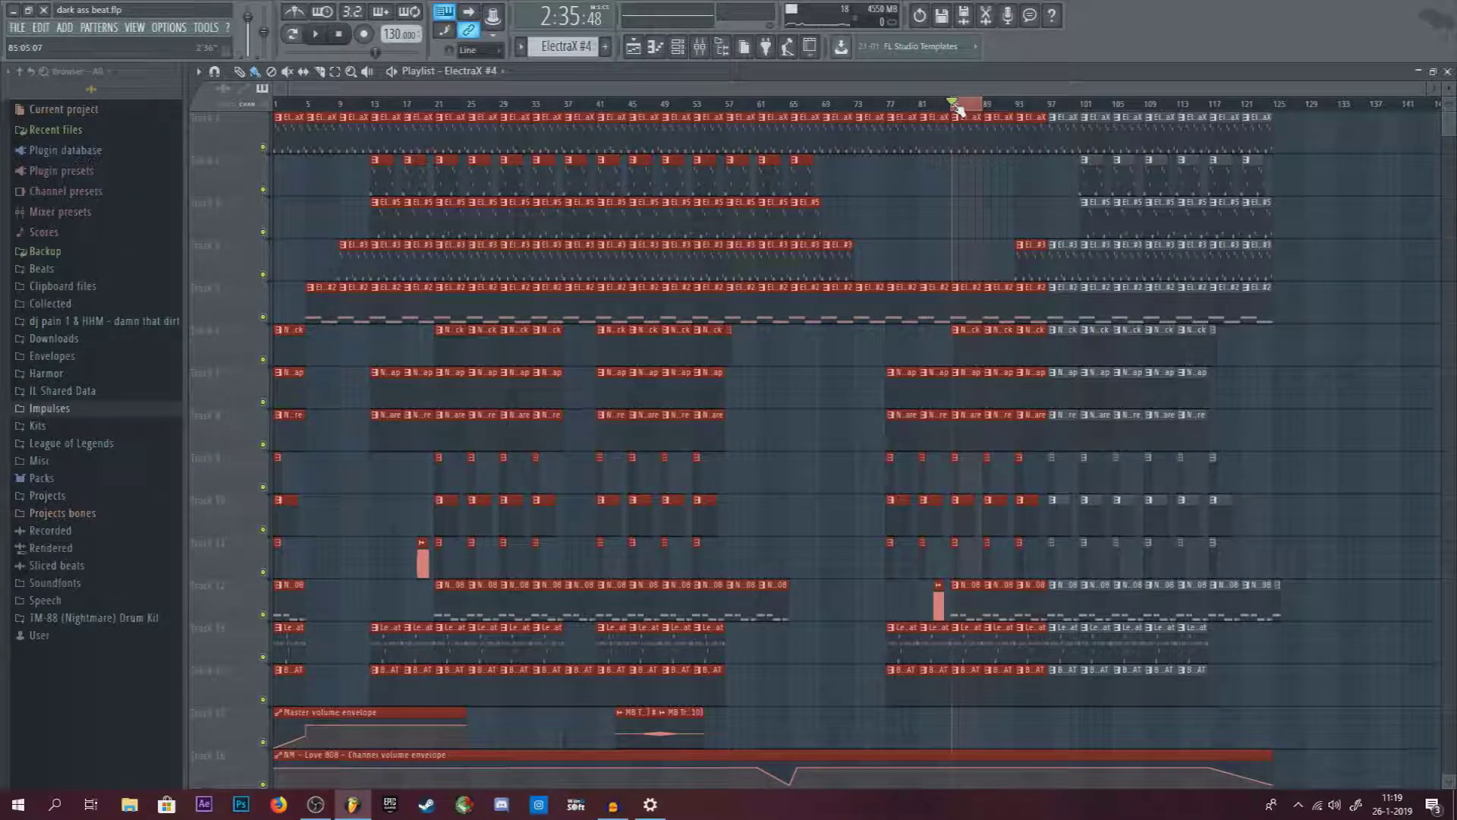
left_click_drag(955, 109, 1292, 111)
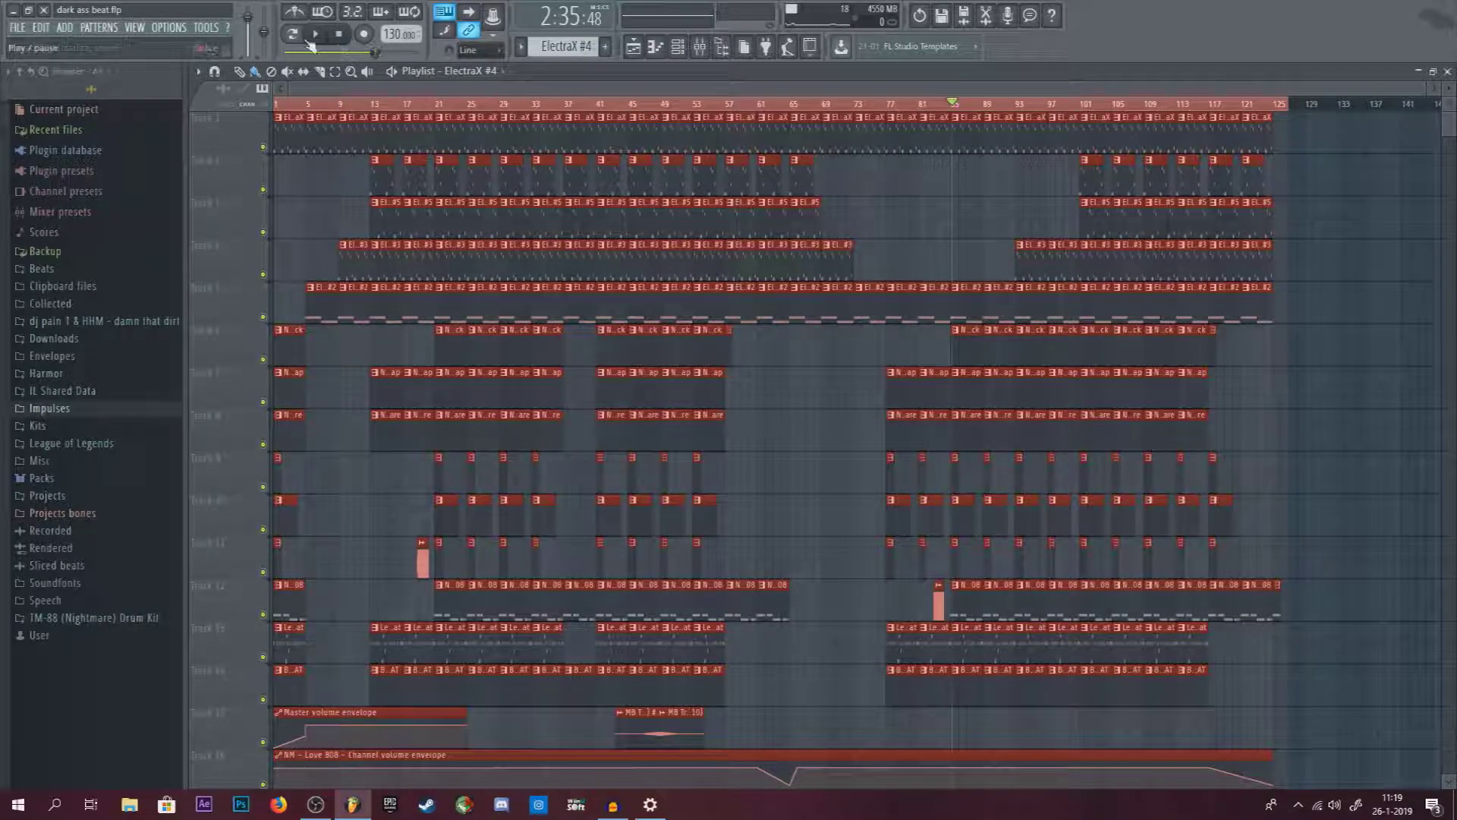
left_click(699, 46)
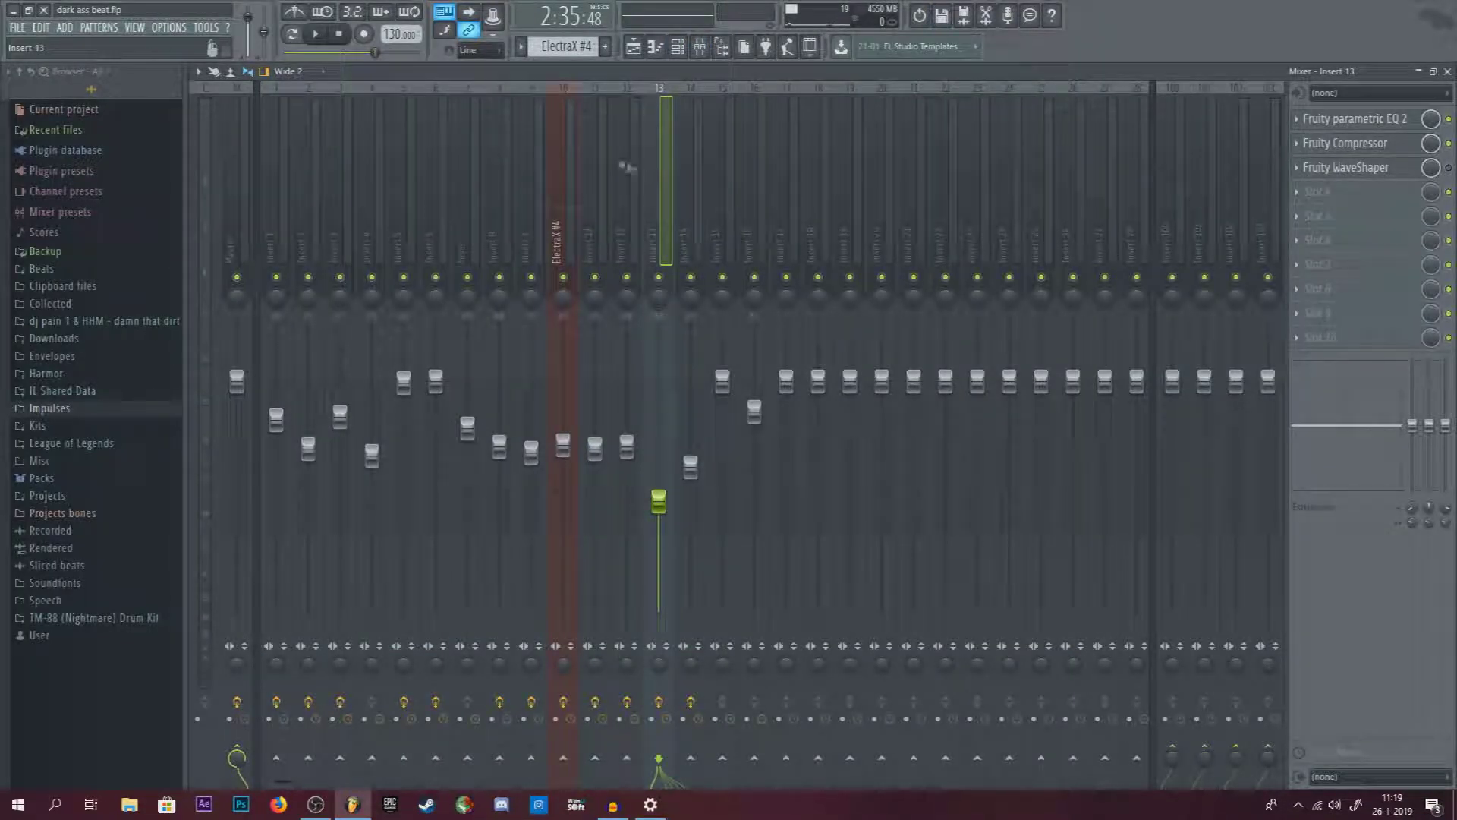
key("space")
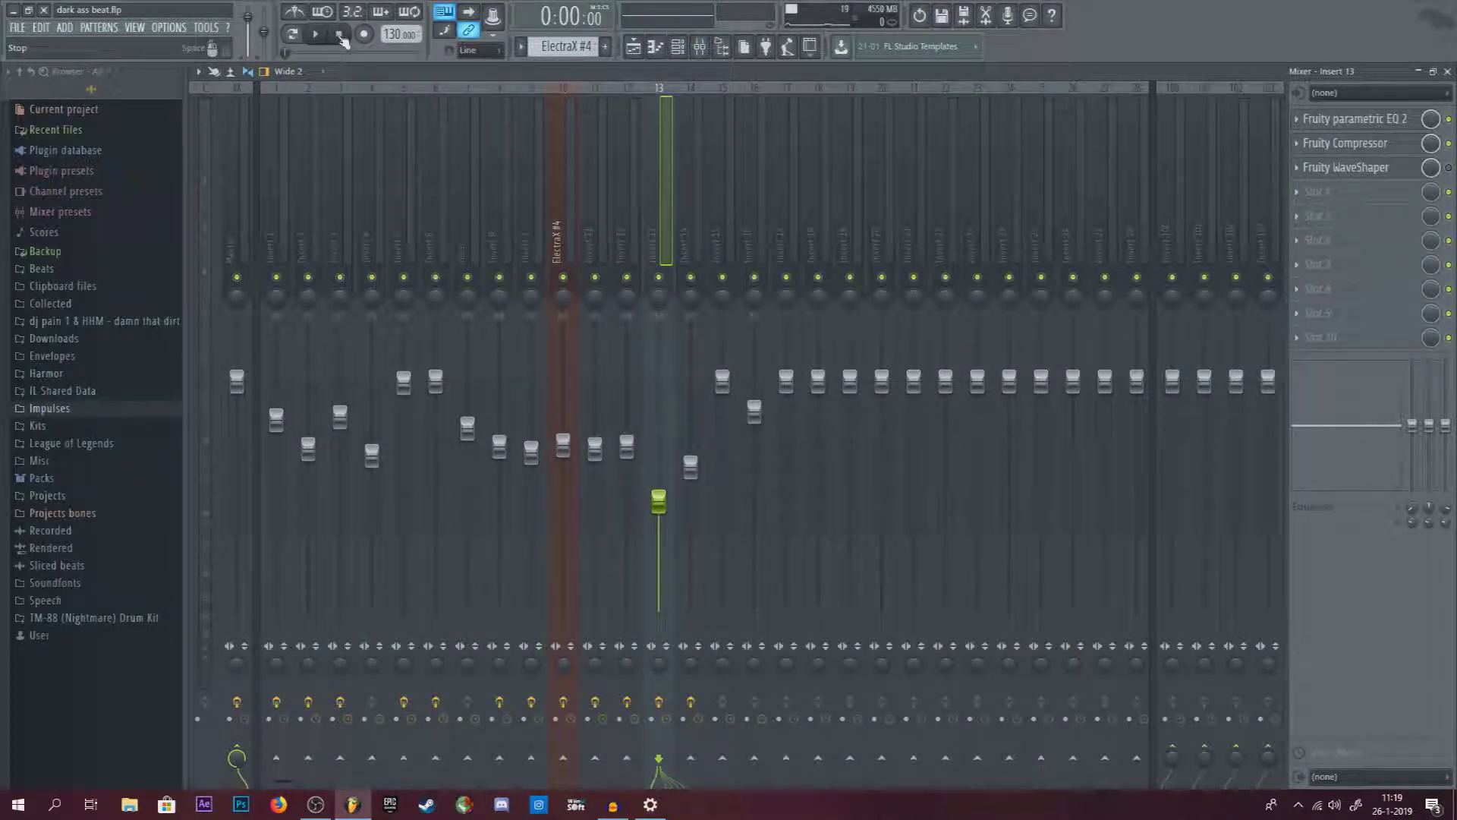